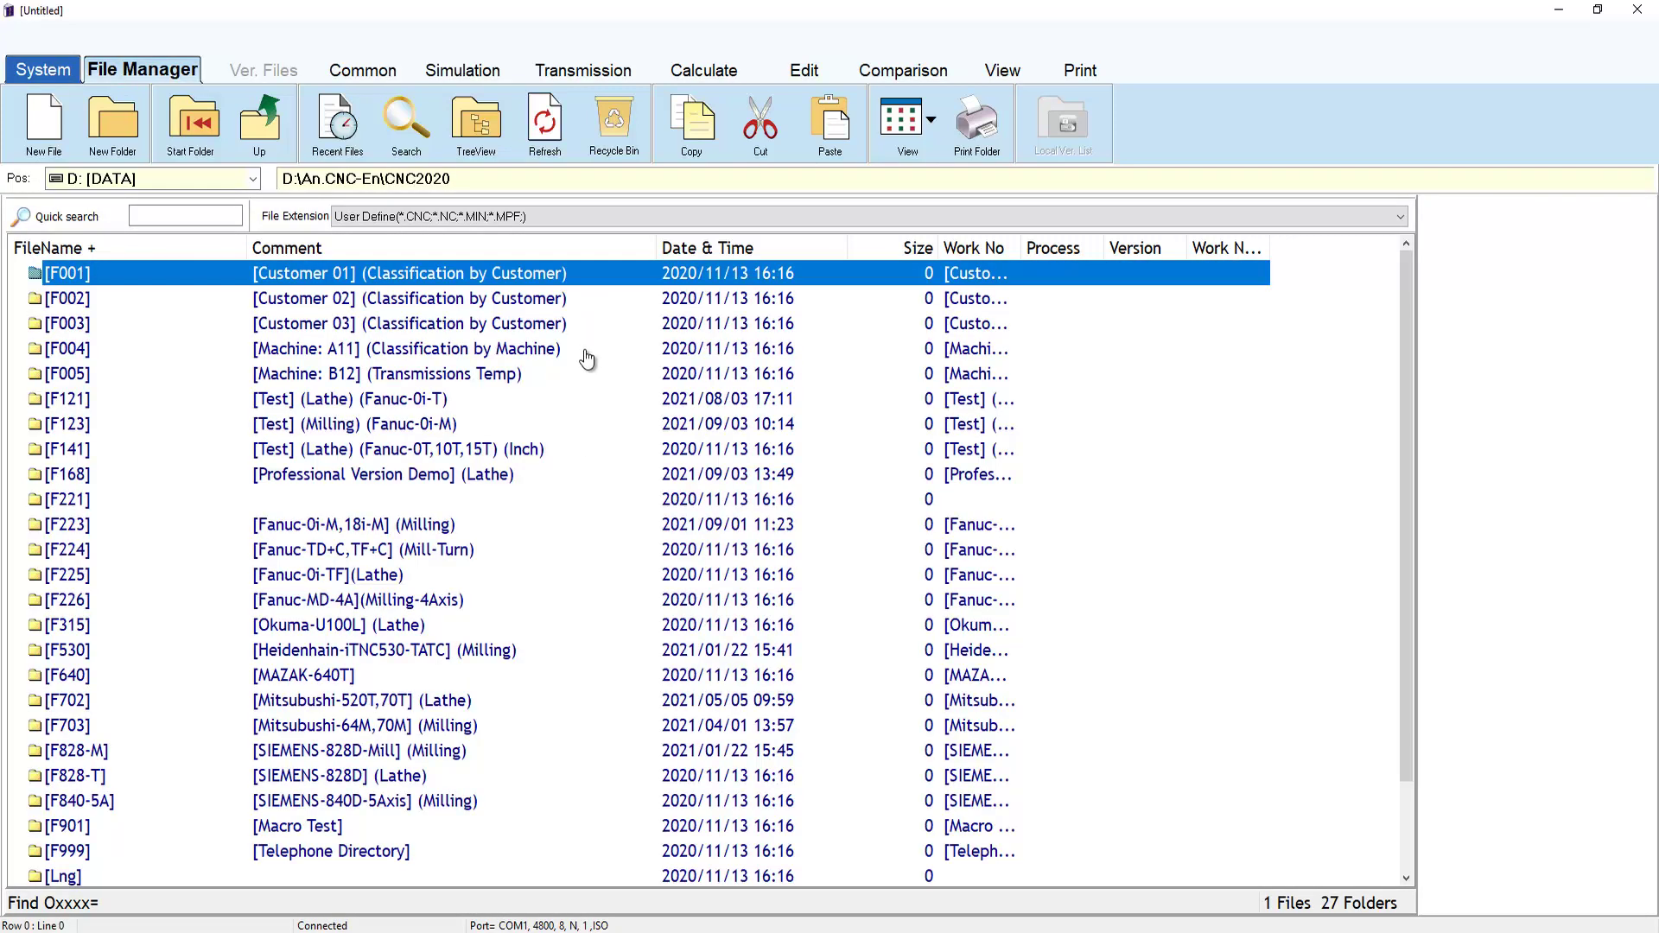
- Open the Professional Version Demo (Lathe) folder in File Manager
click(201, 481)
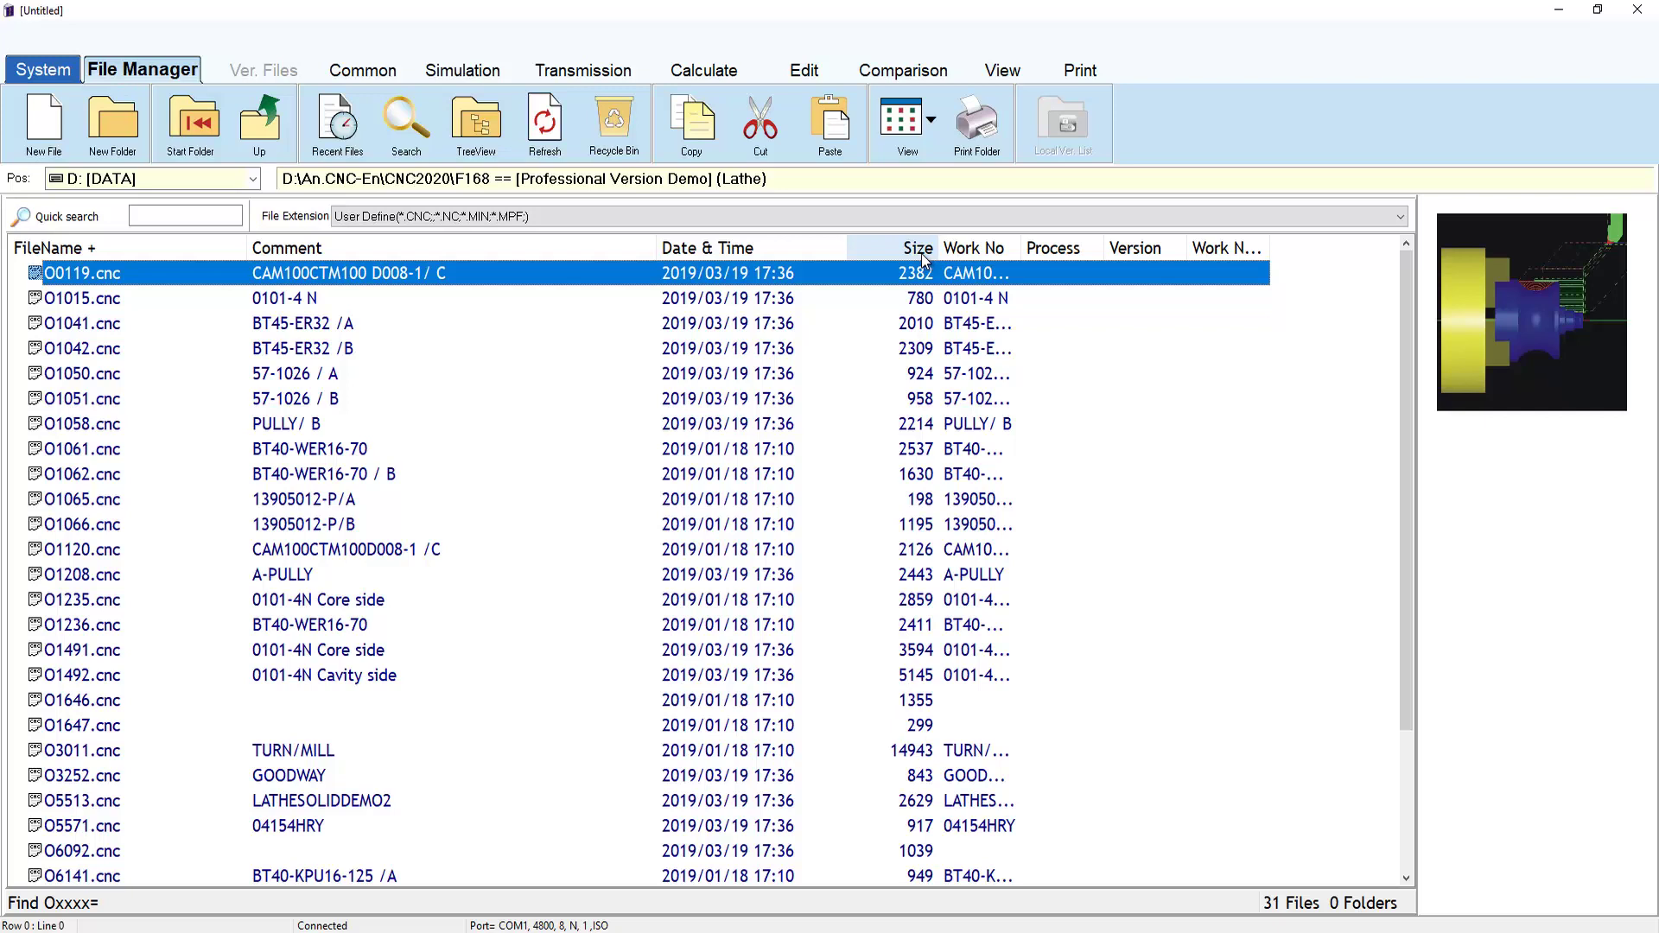
- Open O0119.cnc from the lathe program list in the editor
double_click(195, 283)
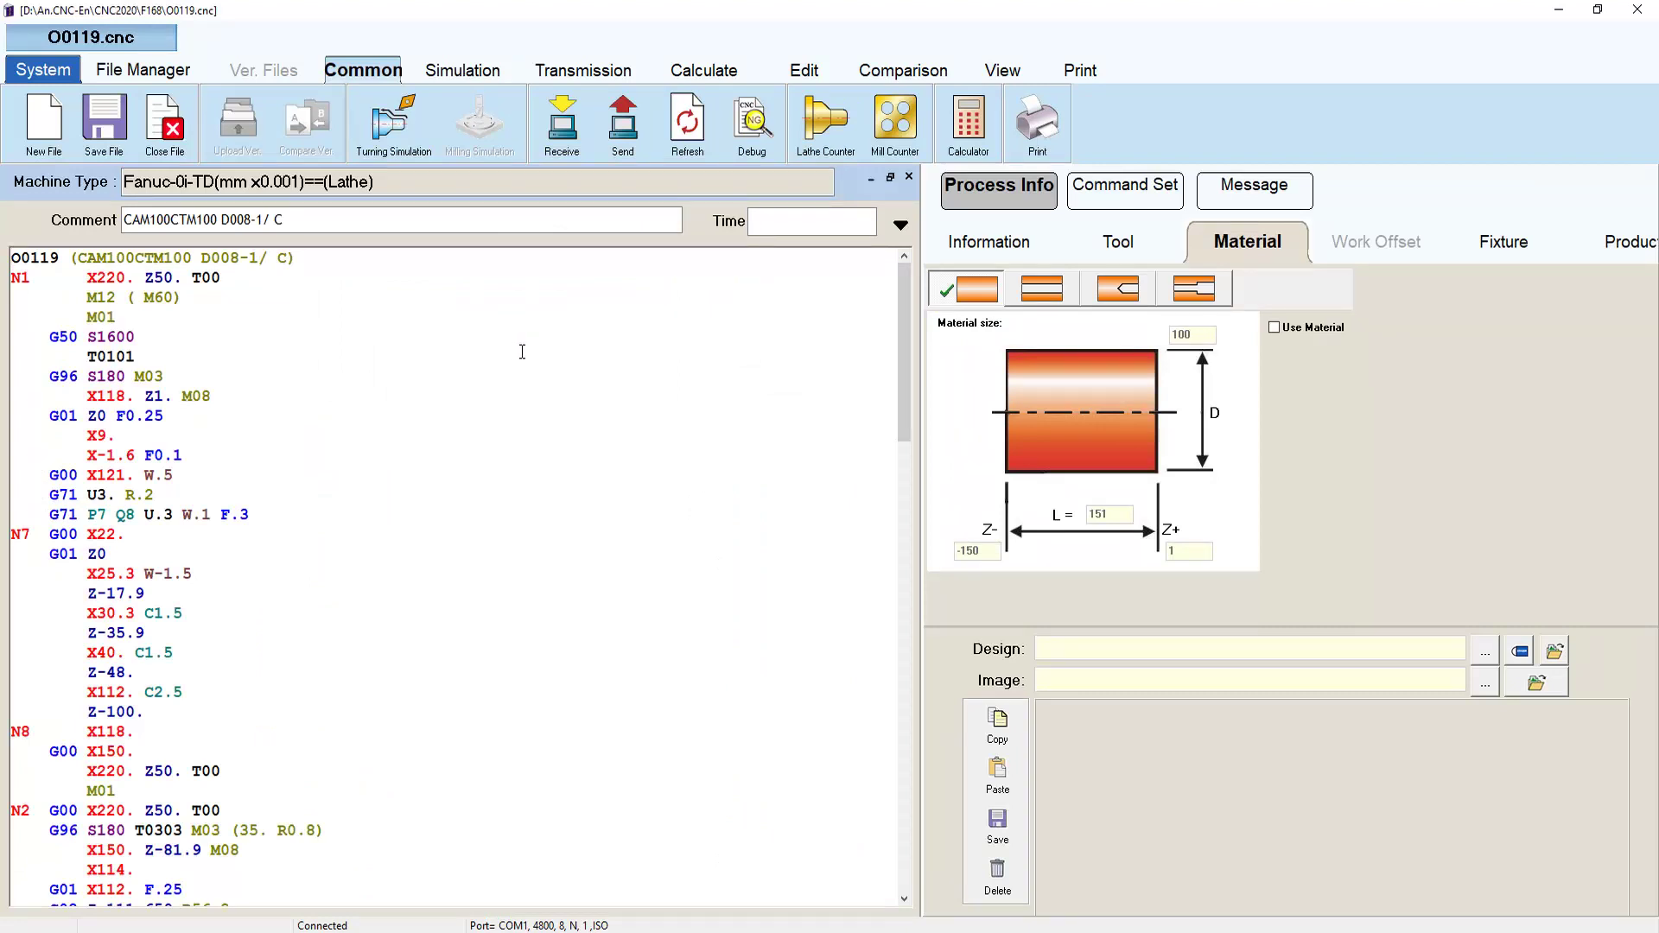
scroll(522, 351, down, 1)
scroll(522, 351, down, 1)
scroll(521, 352, down, 1)
scroll(521, 351, down, 3)
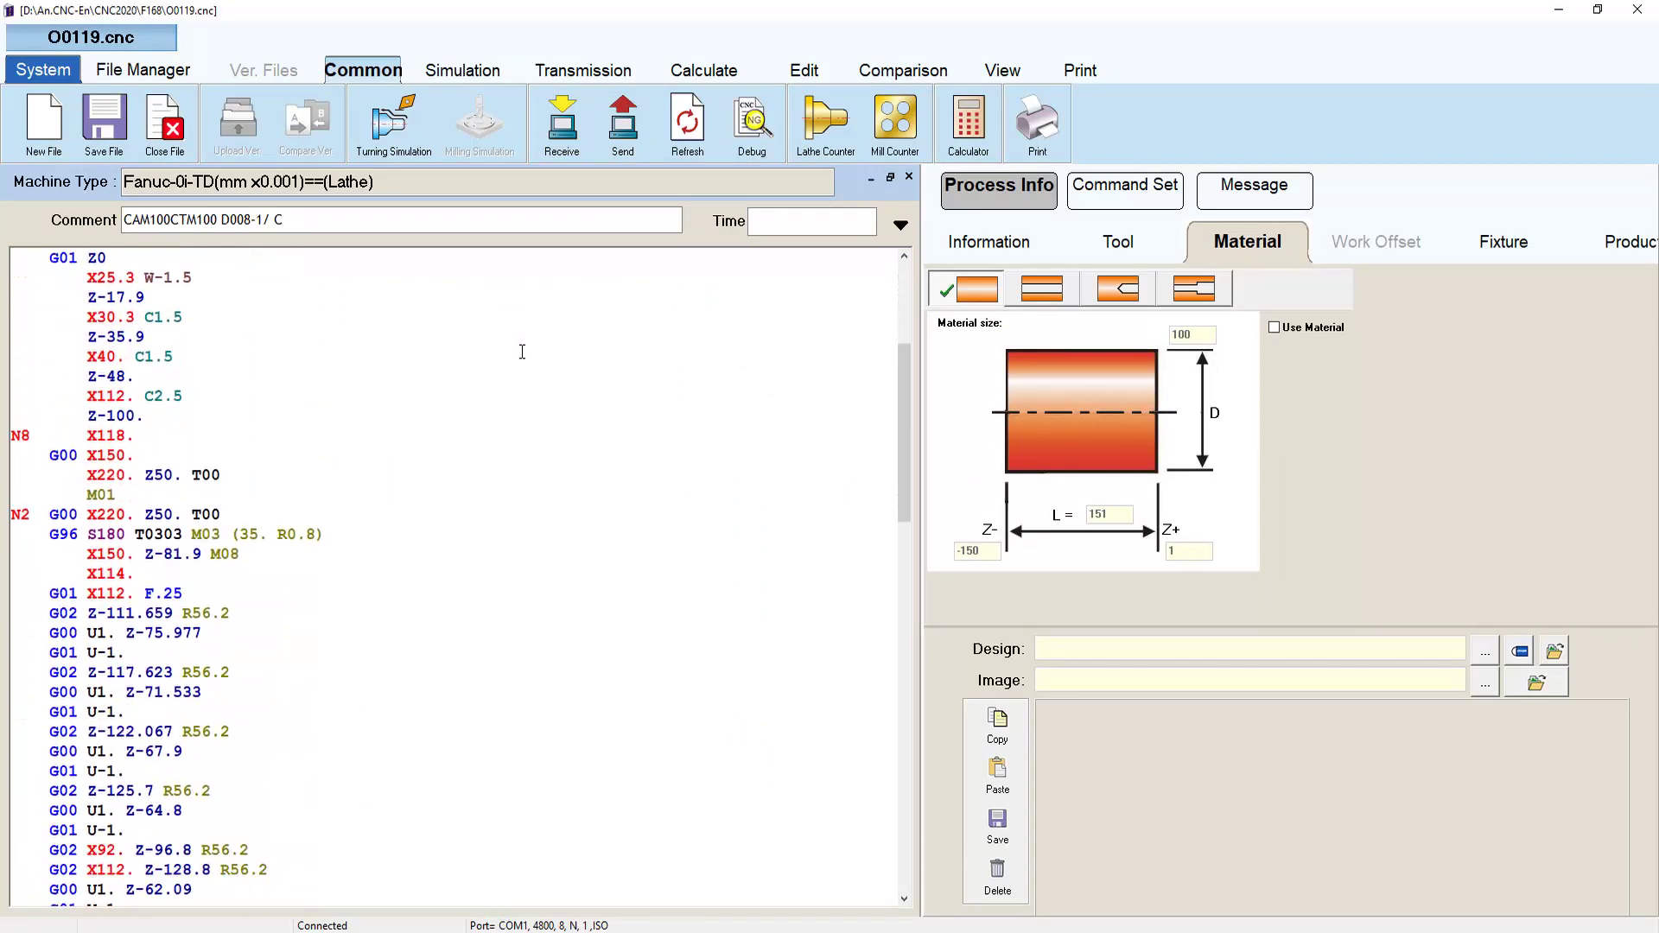
scroll(521, 351, down, 3)
scroll(522, 351, down, 4)
scroll(521, 351, down, 4)
scroll(539, 339, down, 3)
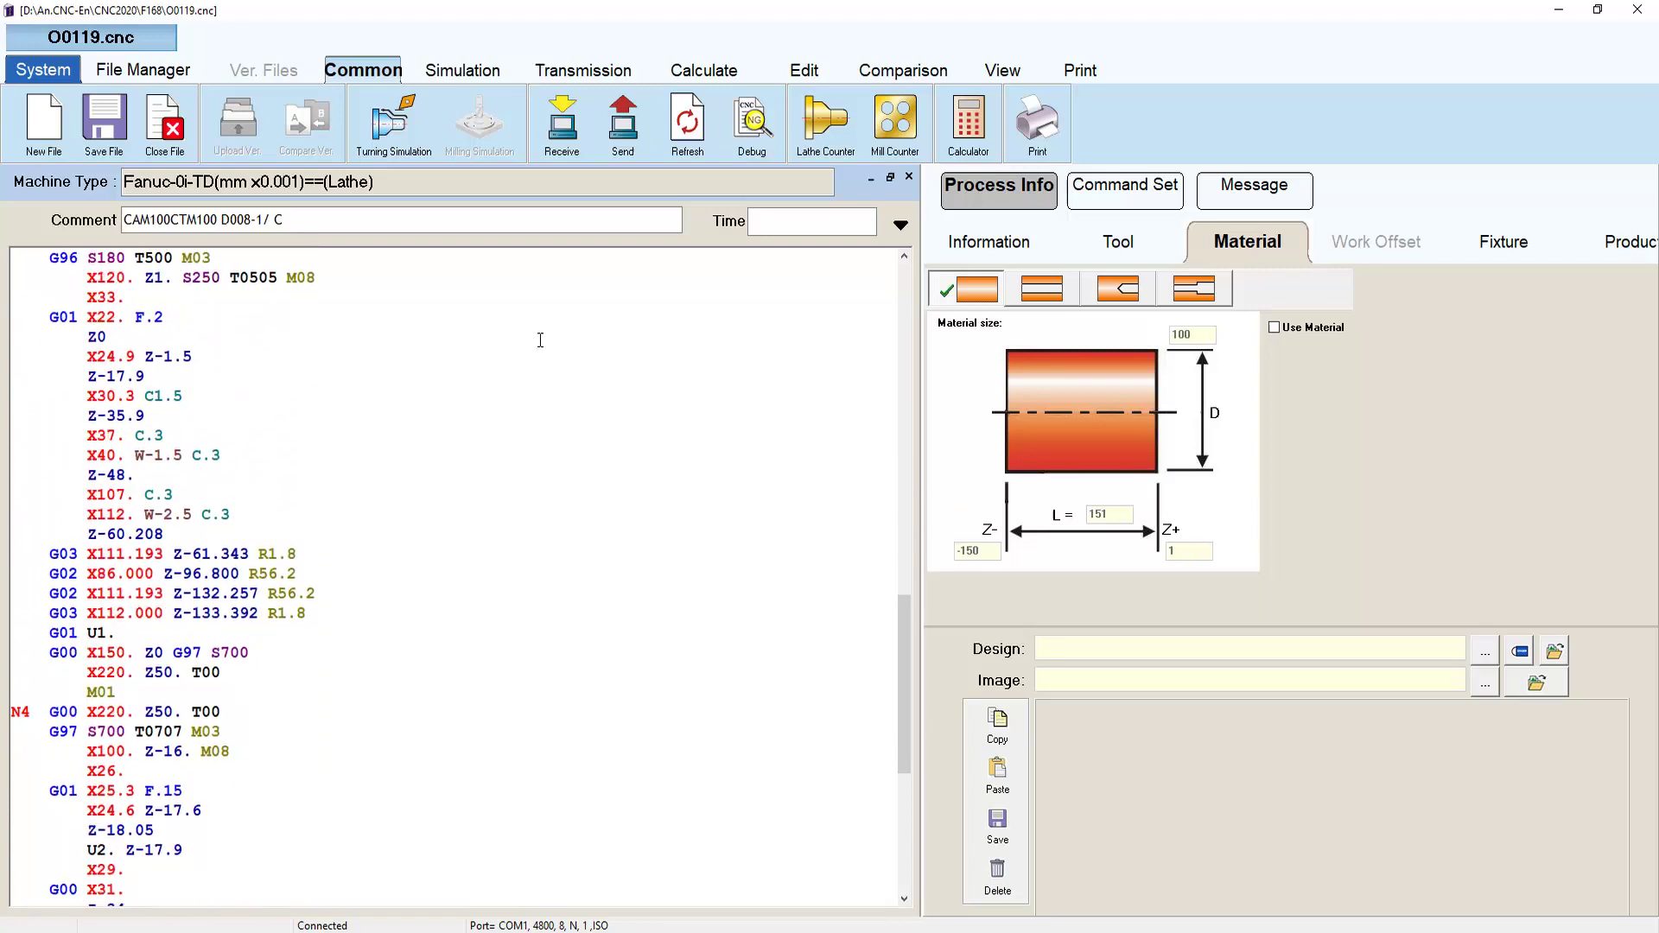
- Run the O0119 turning simulation at increased speed until it reaches M30
click(416, 155)
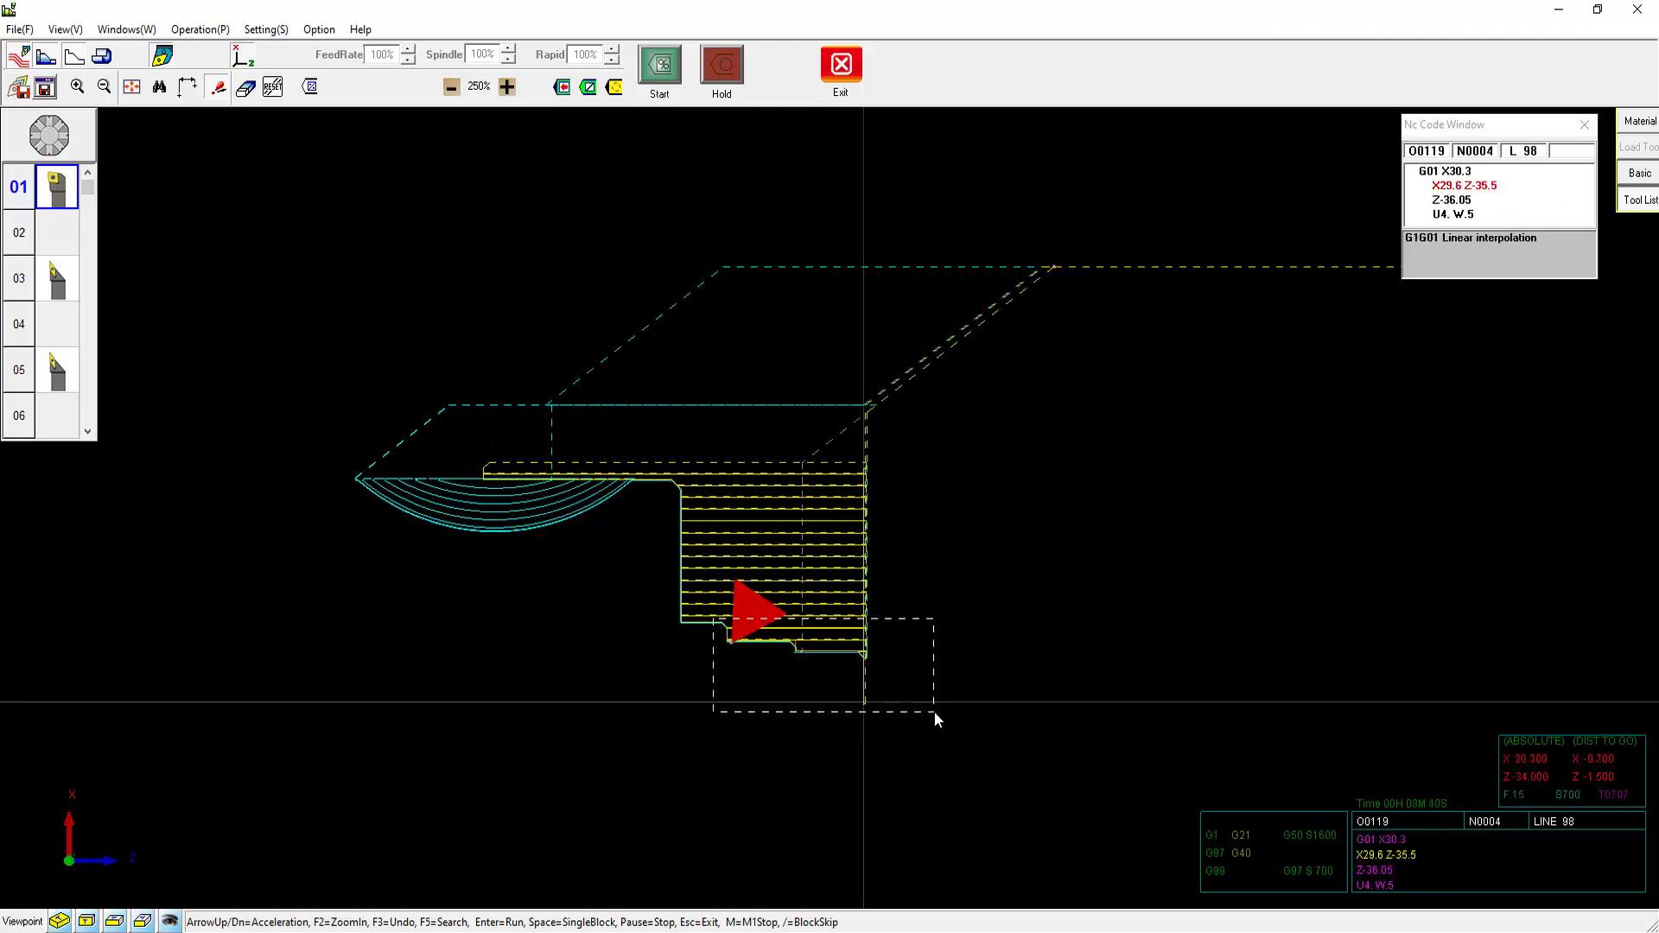
scroll(935, 712, up, 5)
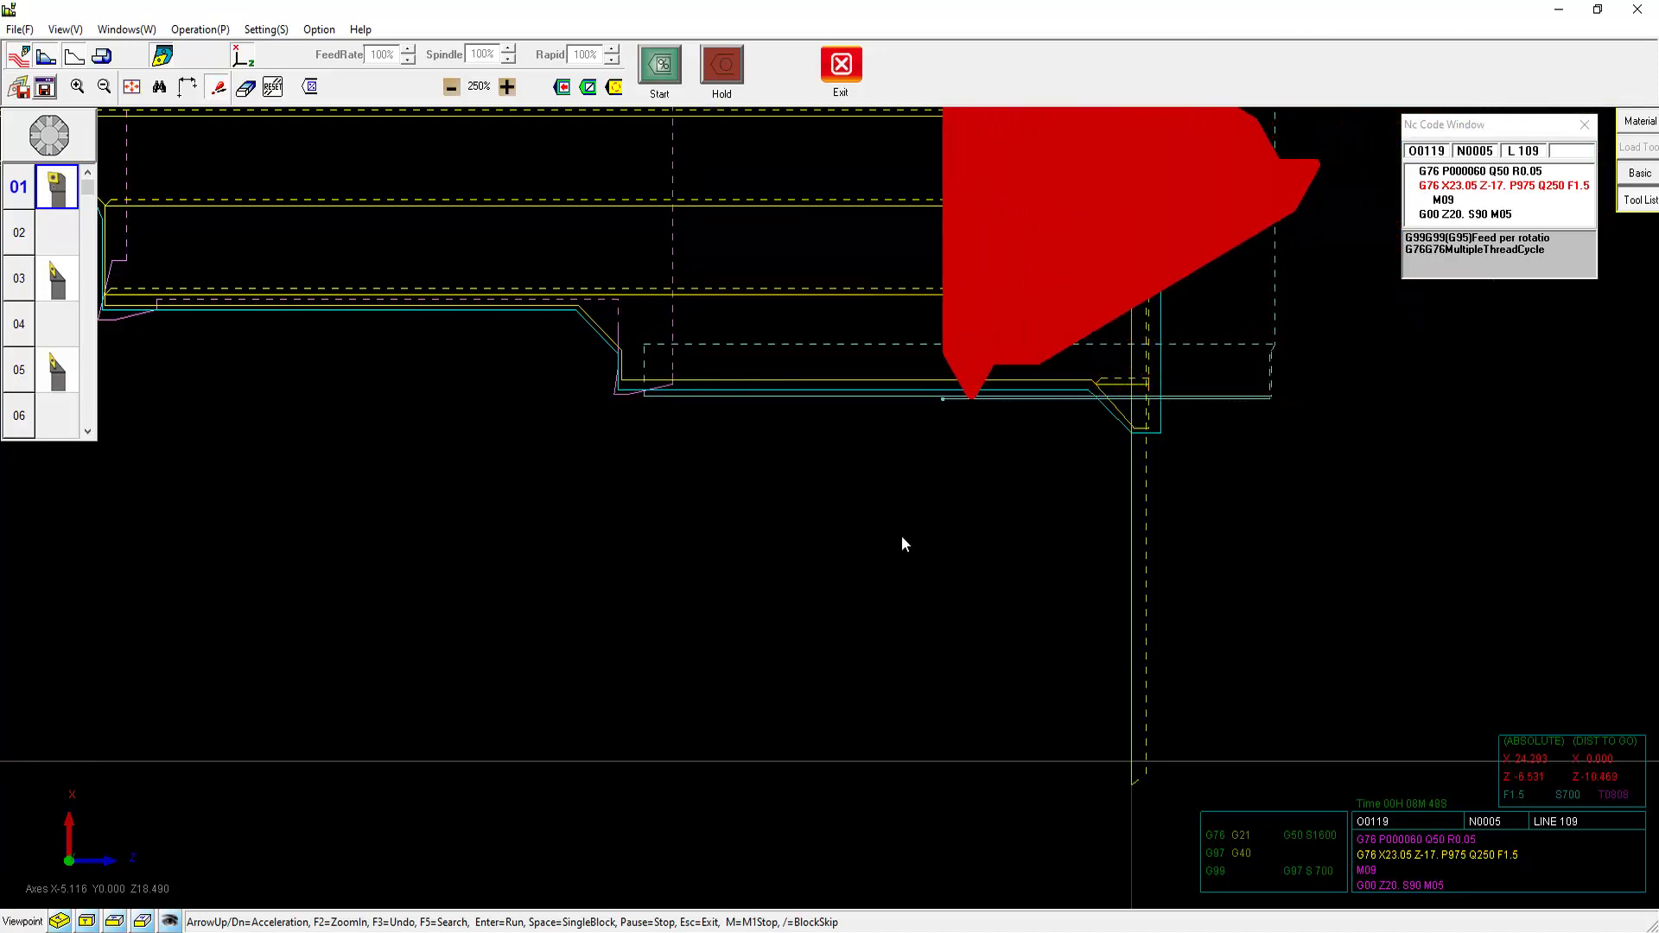
click(507, 88)
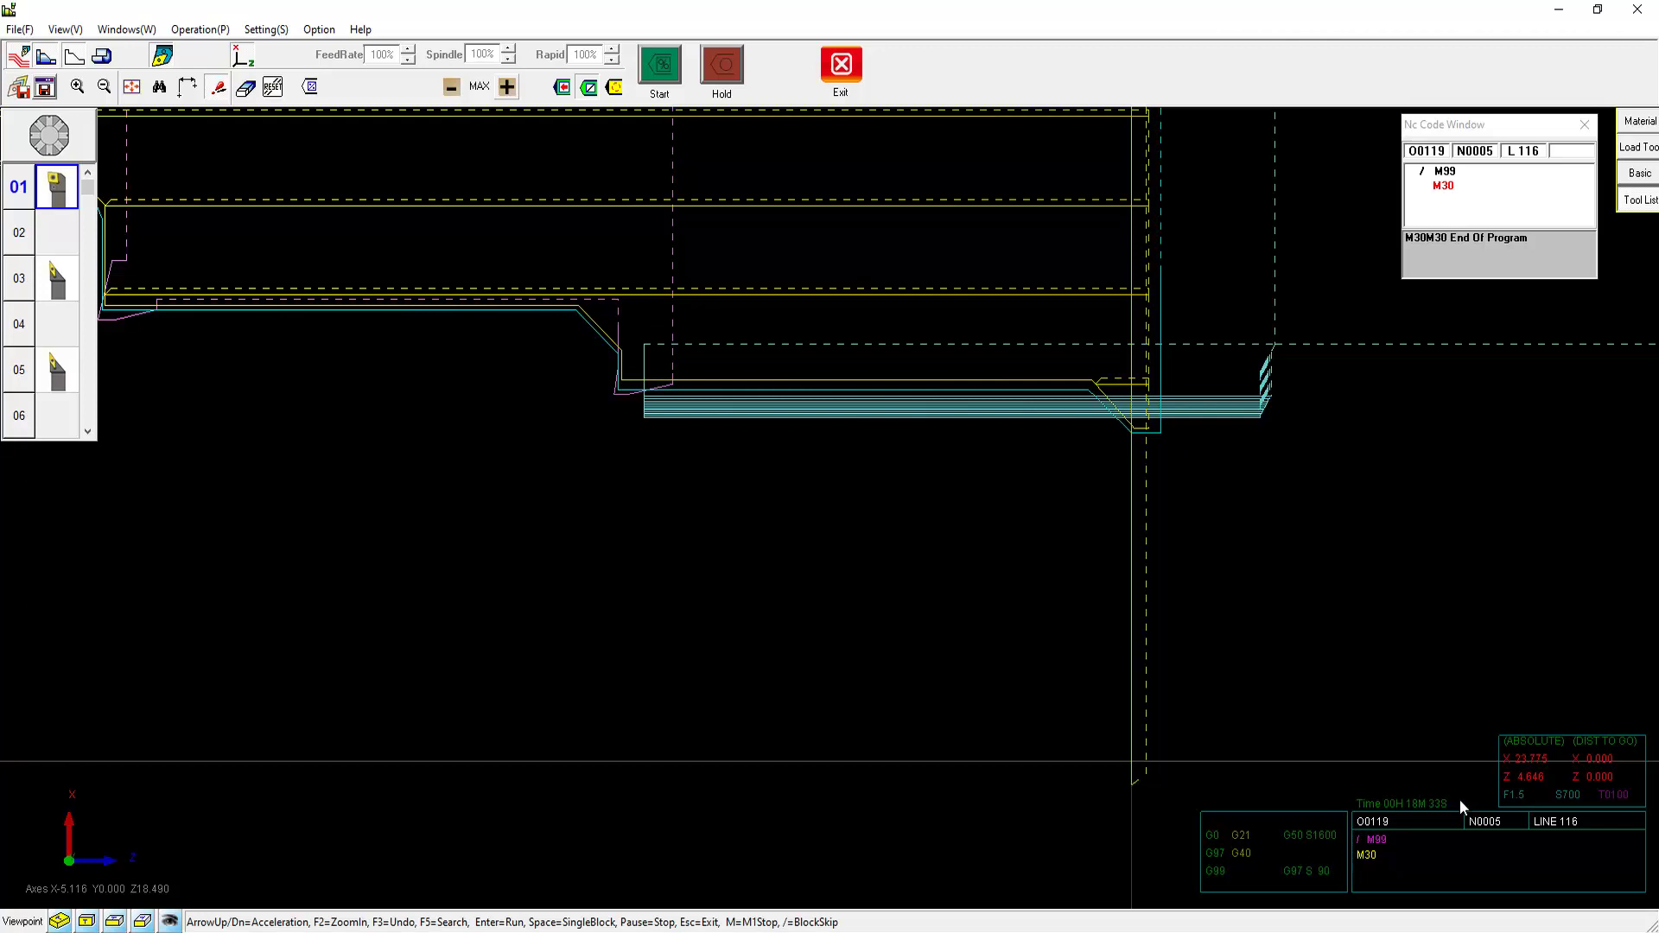
- Close the simulation and O0119, open O1042.cnc, and enable Use Material
click(842, 72)
click(165, 123)
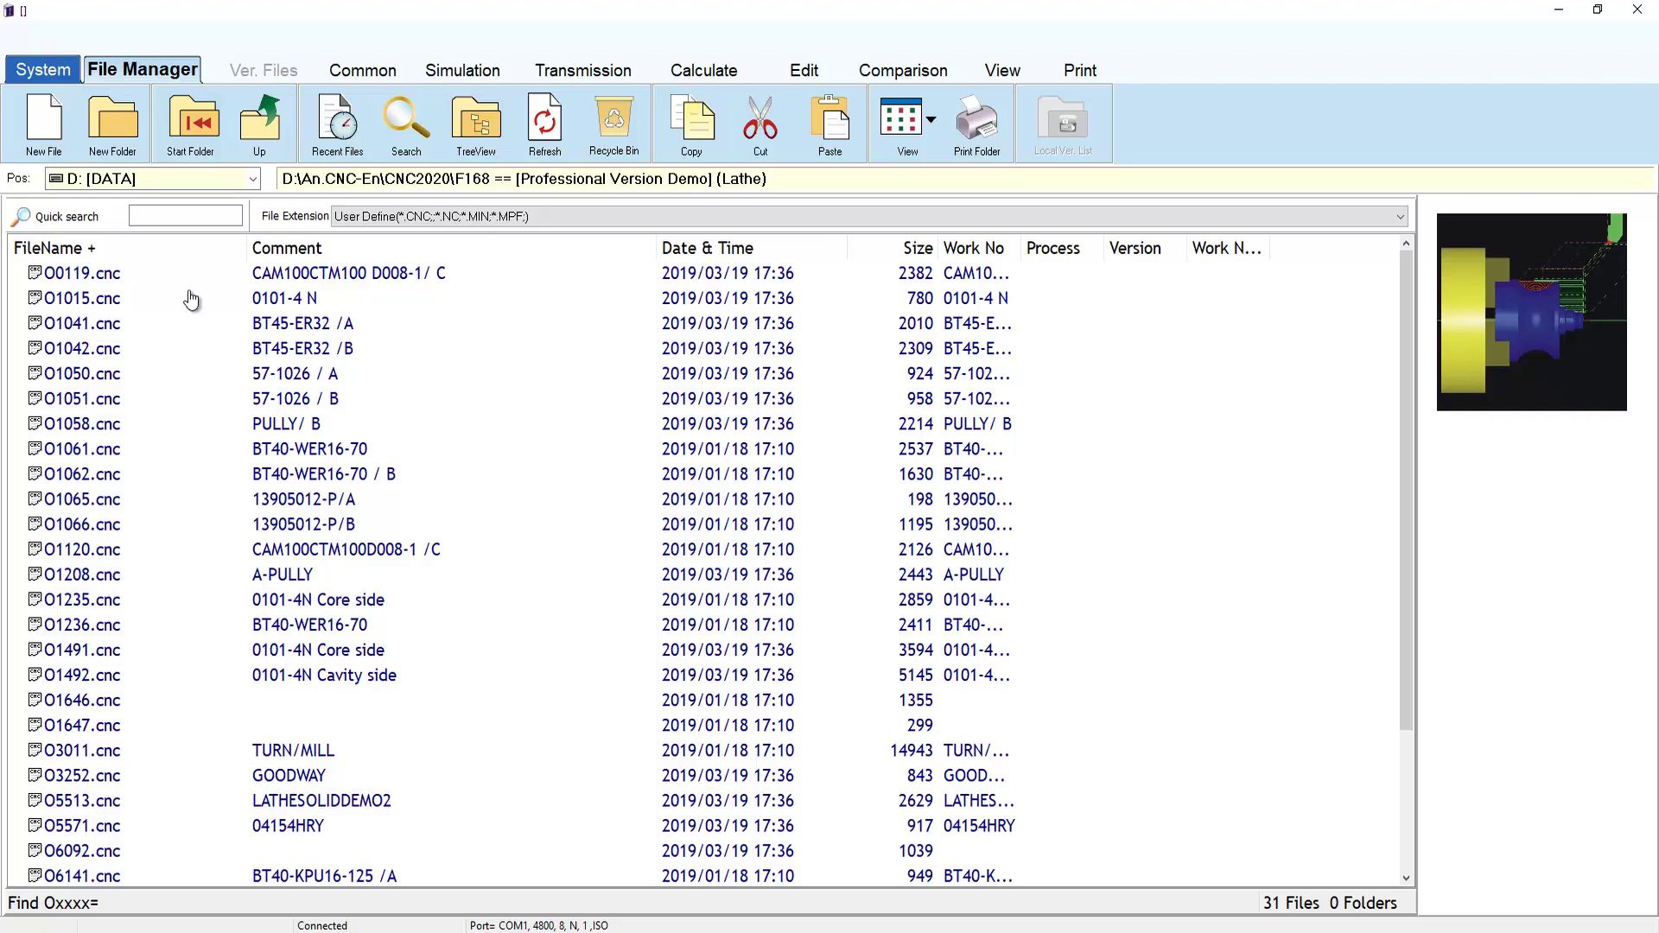
click(171, 350)
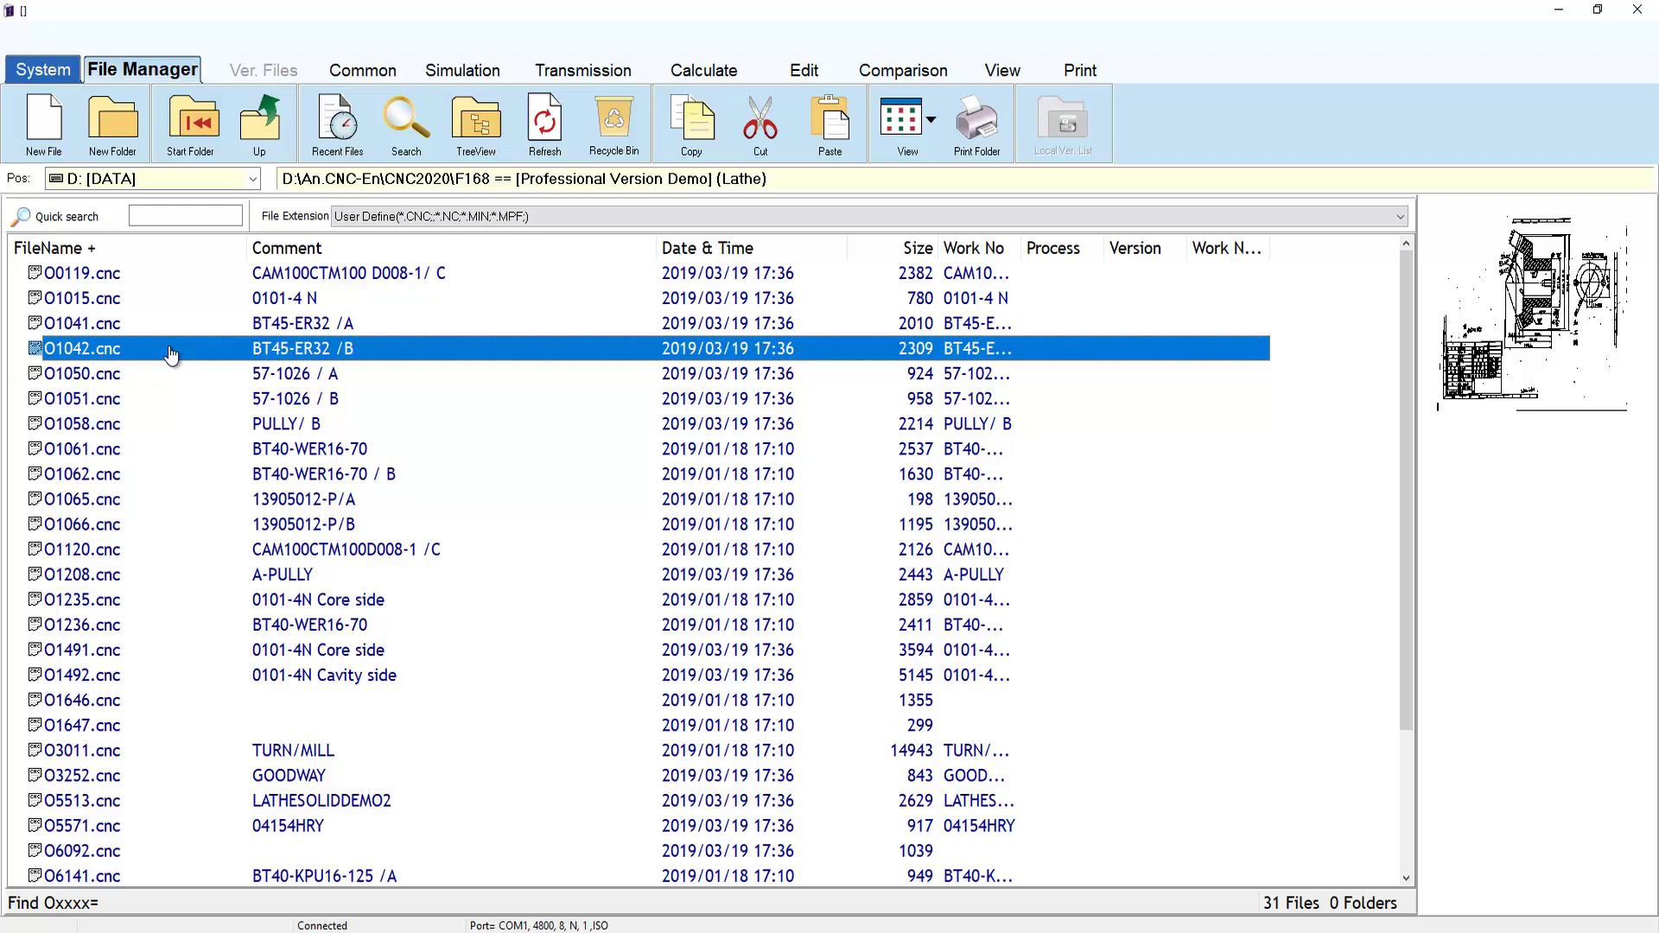
double_click(171, 350)
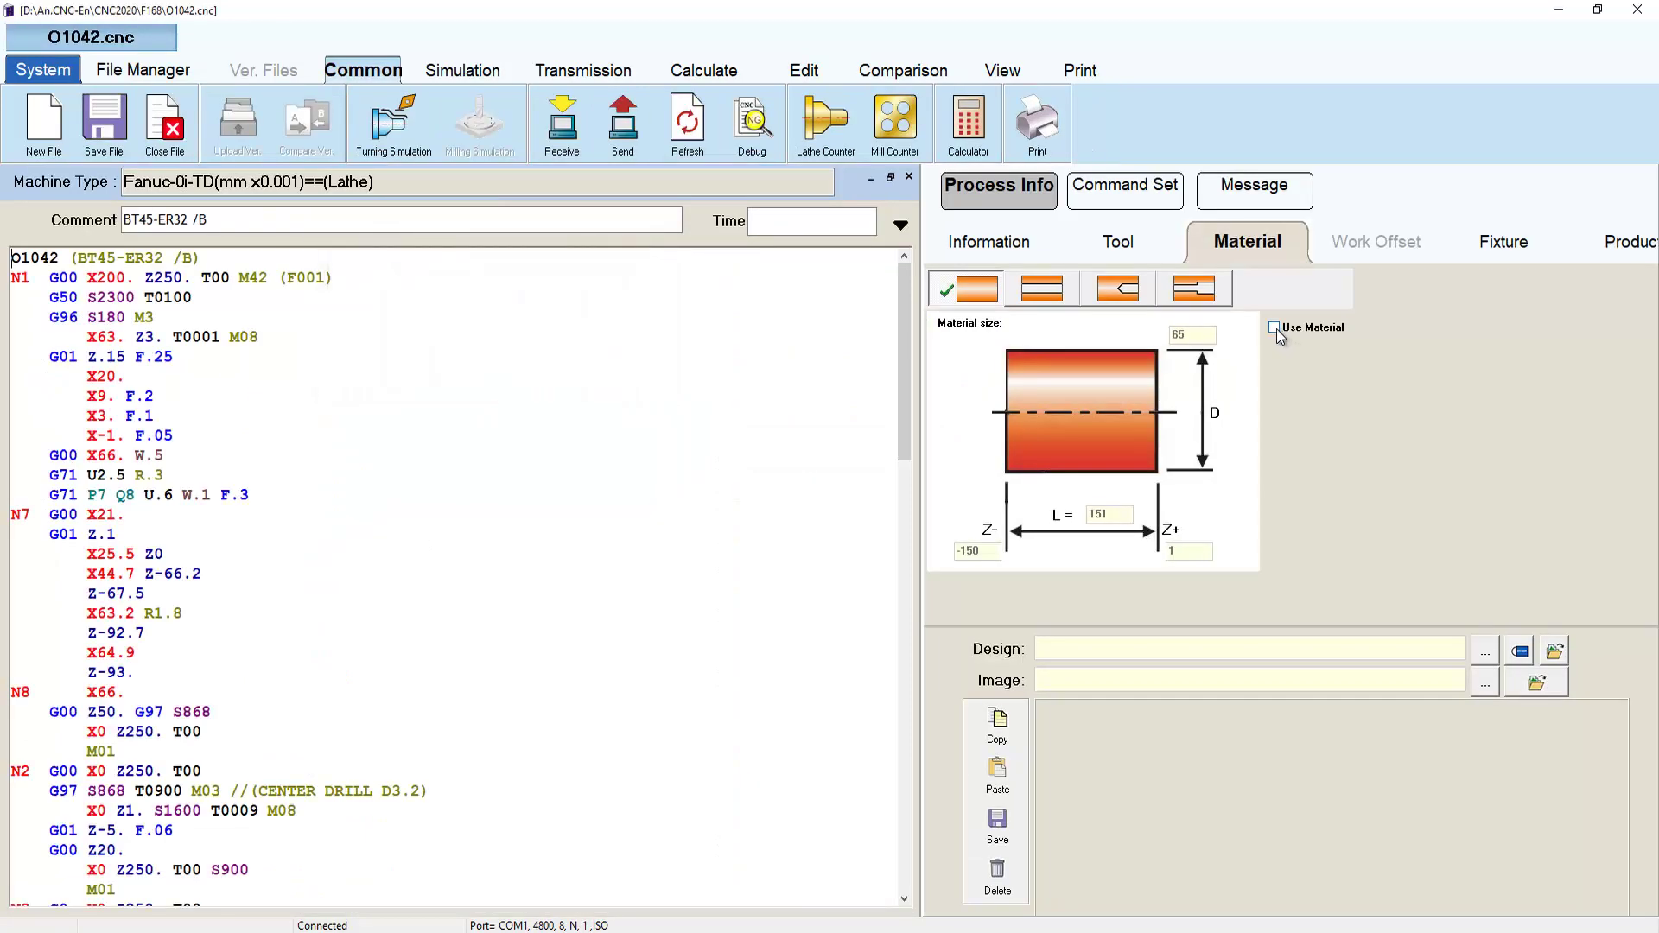
click(1276, 328)
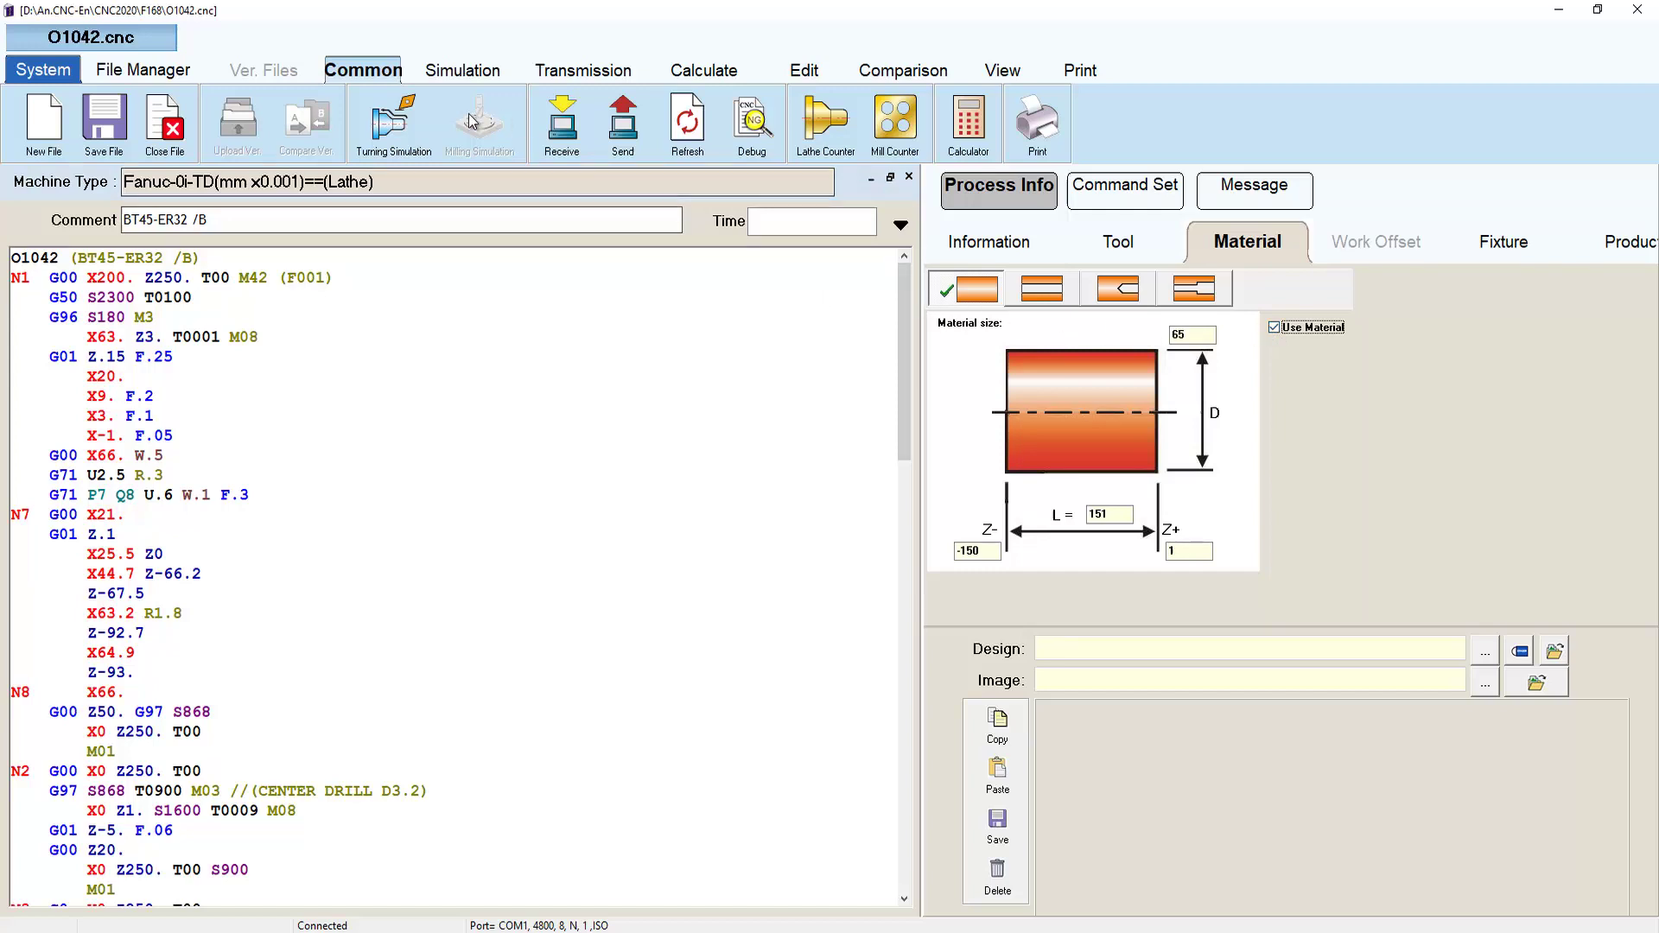
- Simulate O1042 through to M30 and display the result as a solid section
click(394, 127)
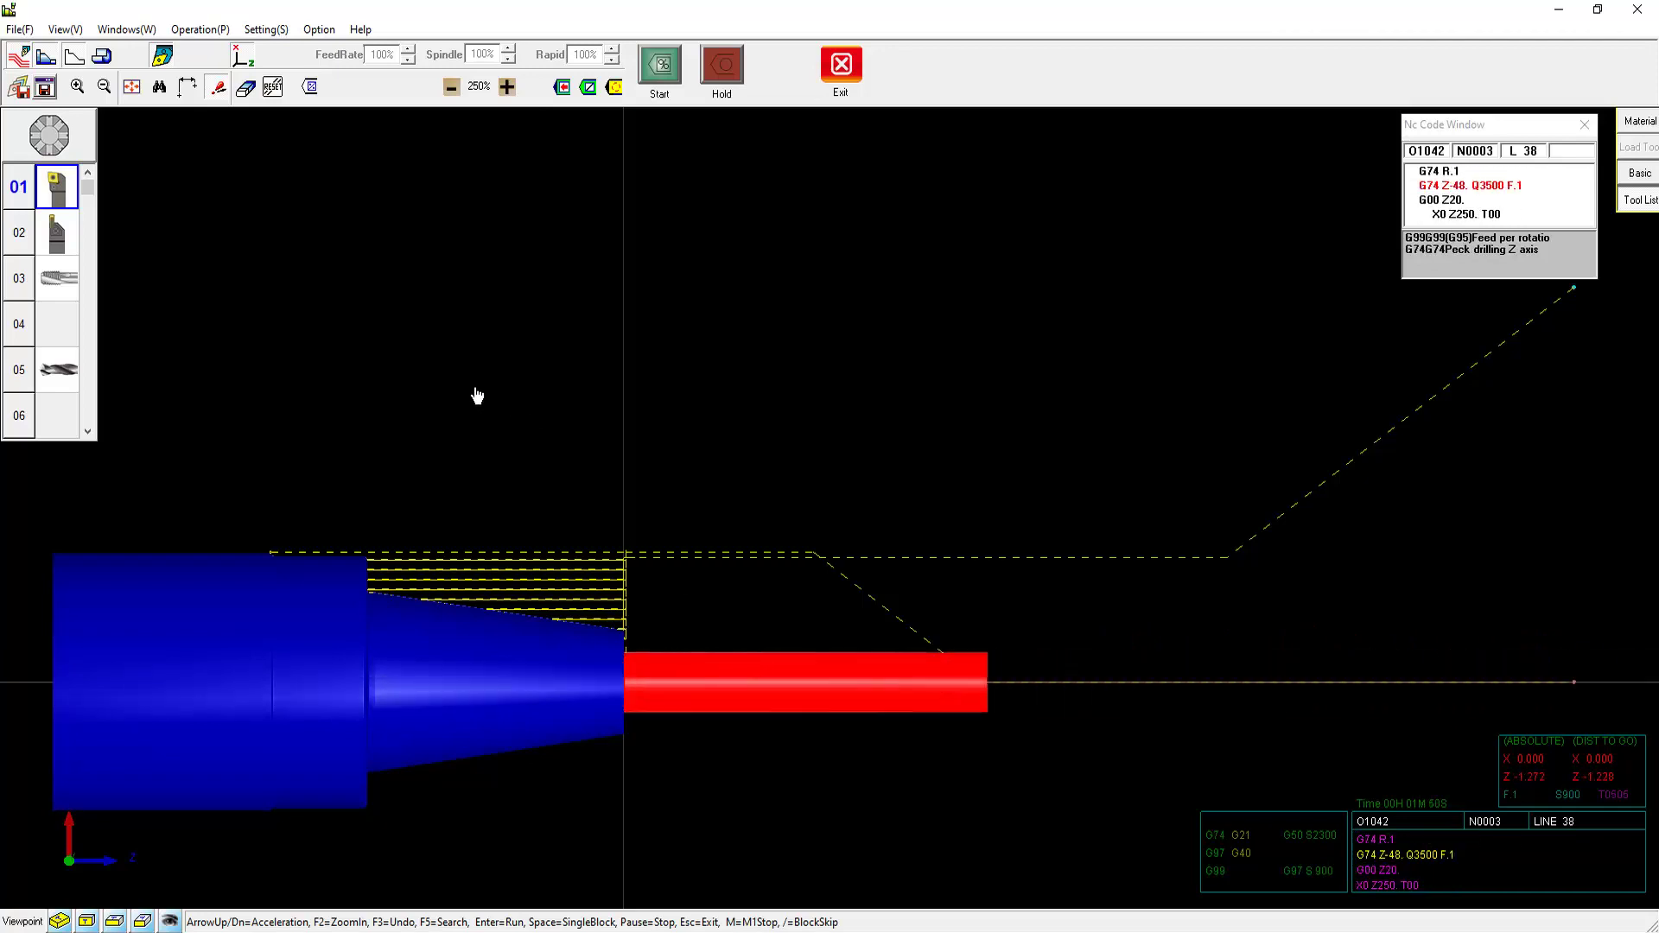
click(110, 62)
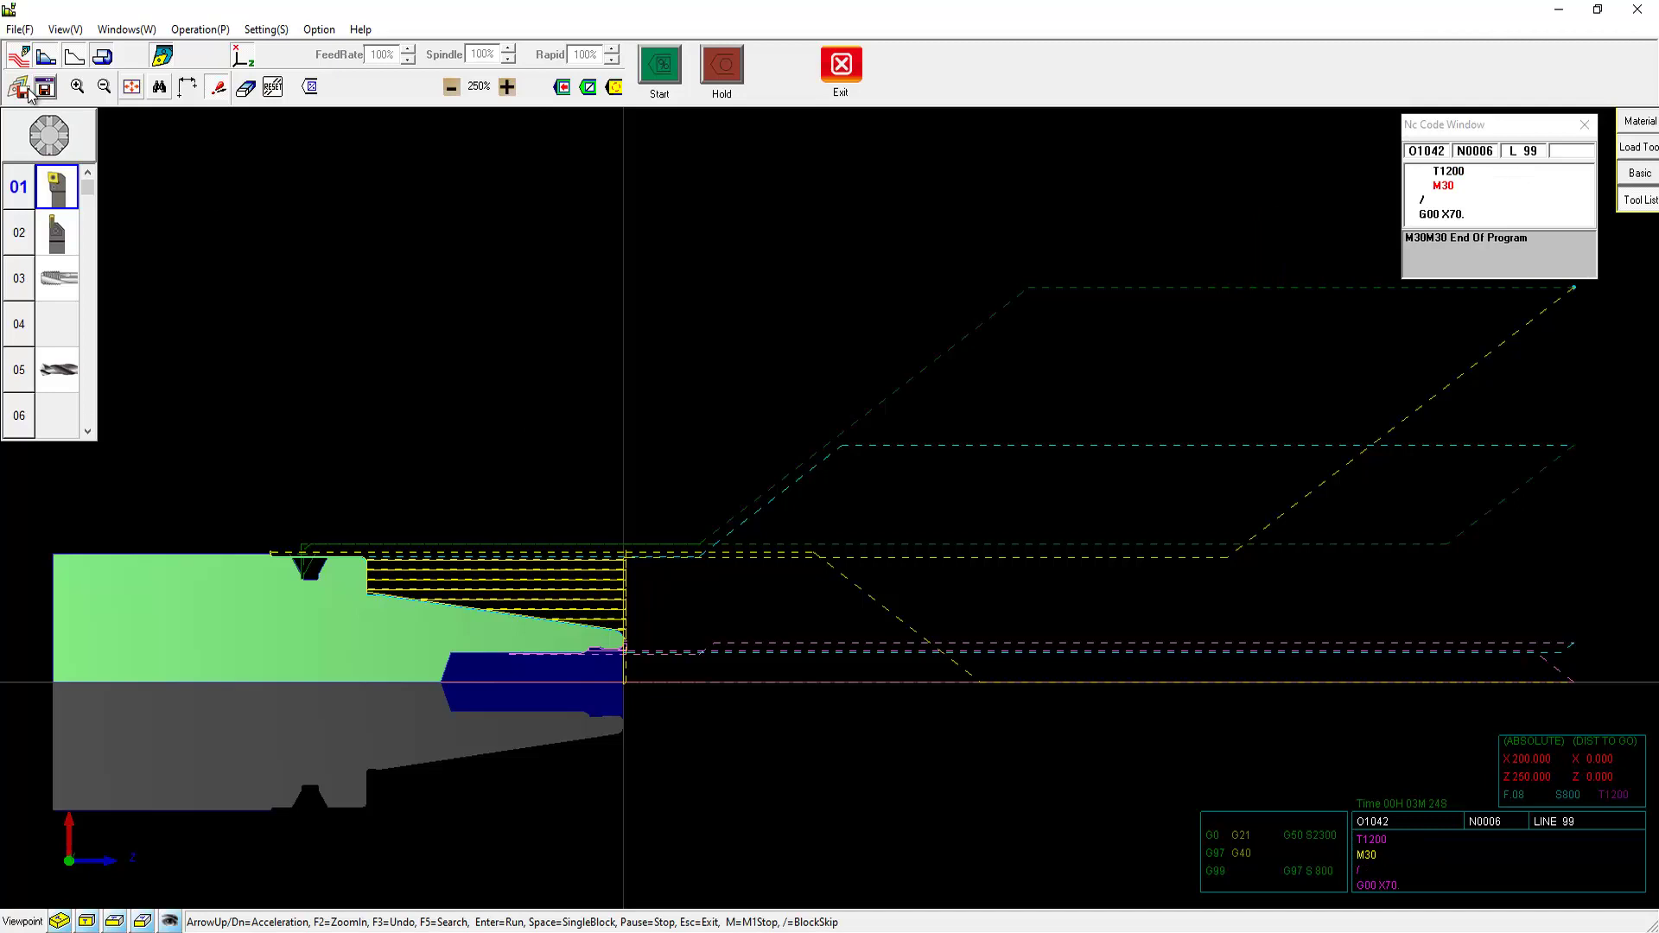
- Display O1042's part as wireframe and zoom in on the taper and groove
click(44, 59)
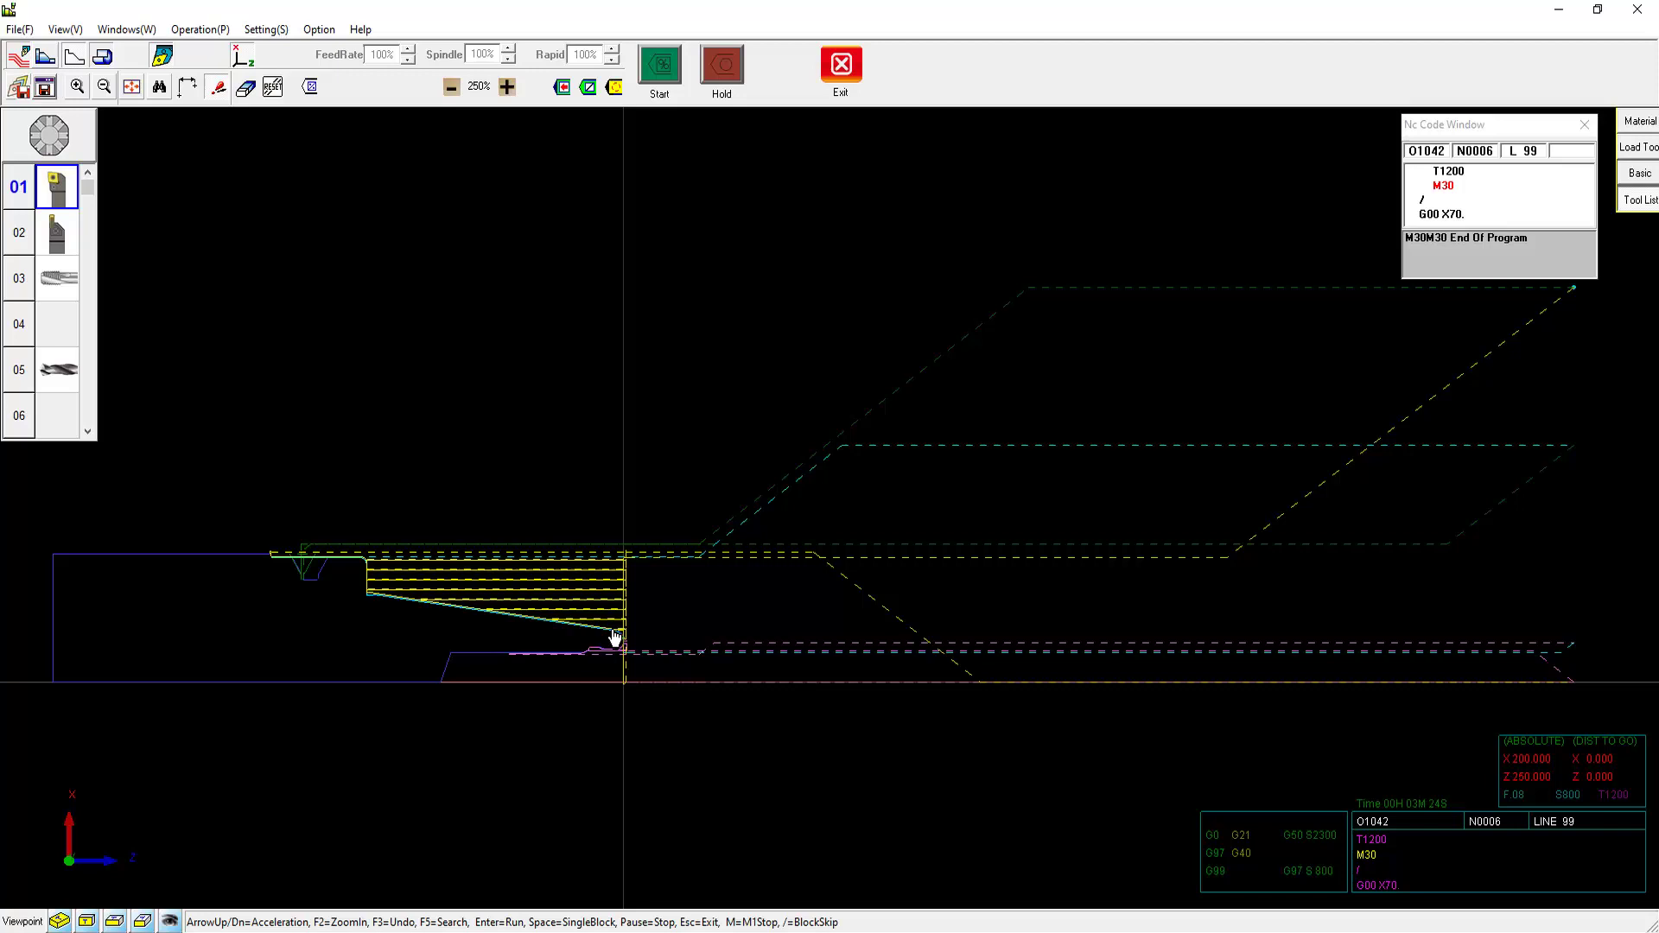
mouse_move(477, 616)
mouse_down()
mouse_move(682, 704)
mouse_move(690, 686)
mouse_up()
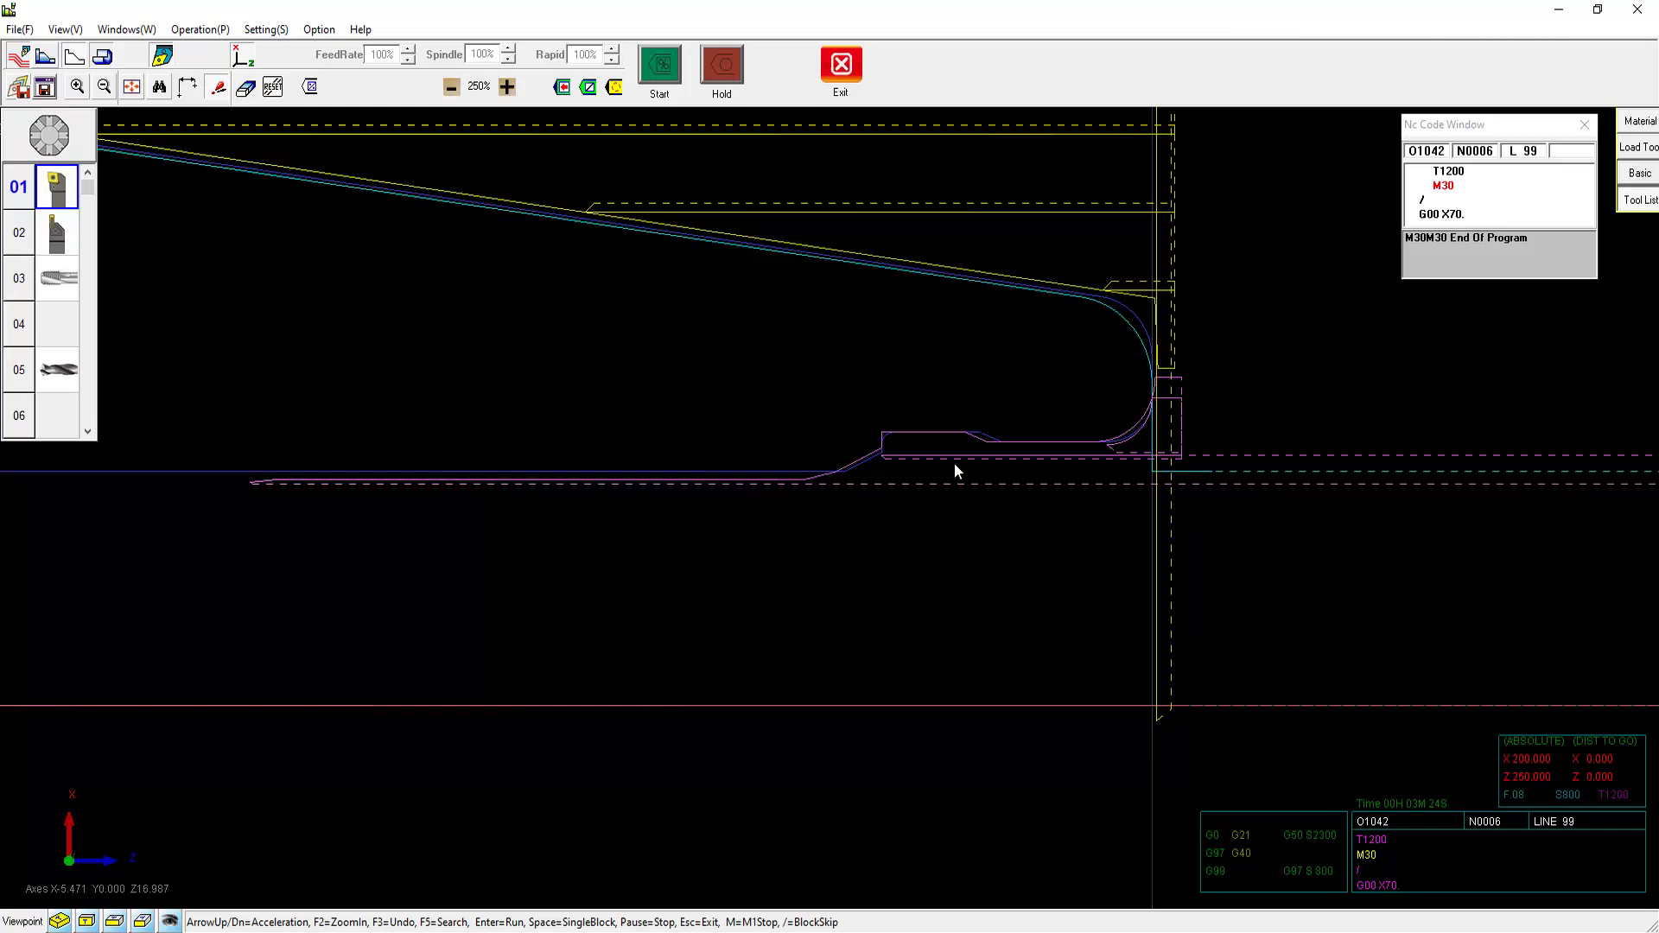
scroll(951, 475, down, 1)
scroll(953, 474, down, 1)
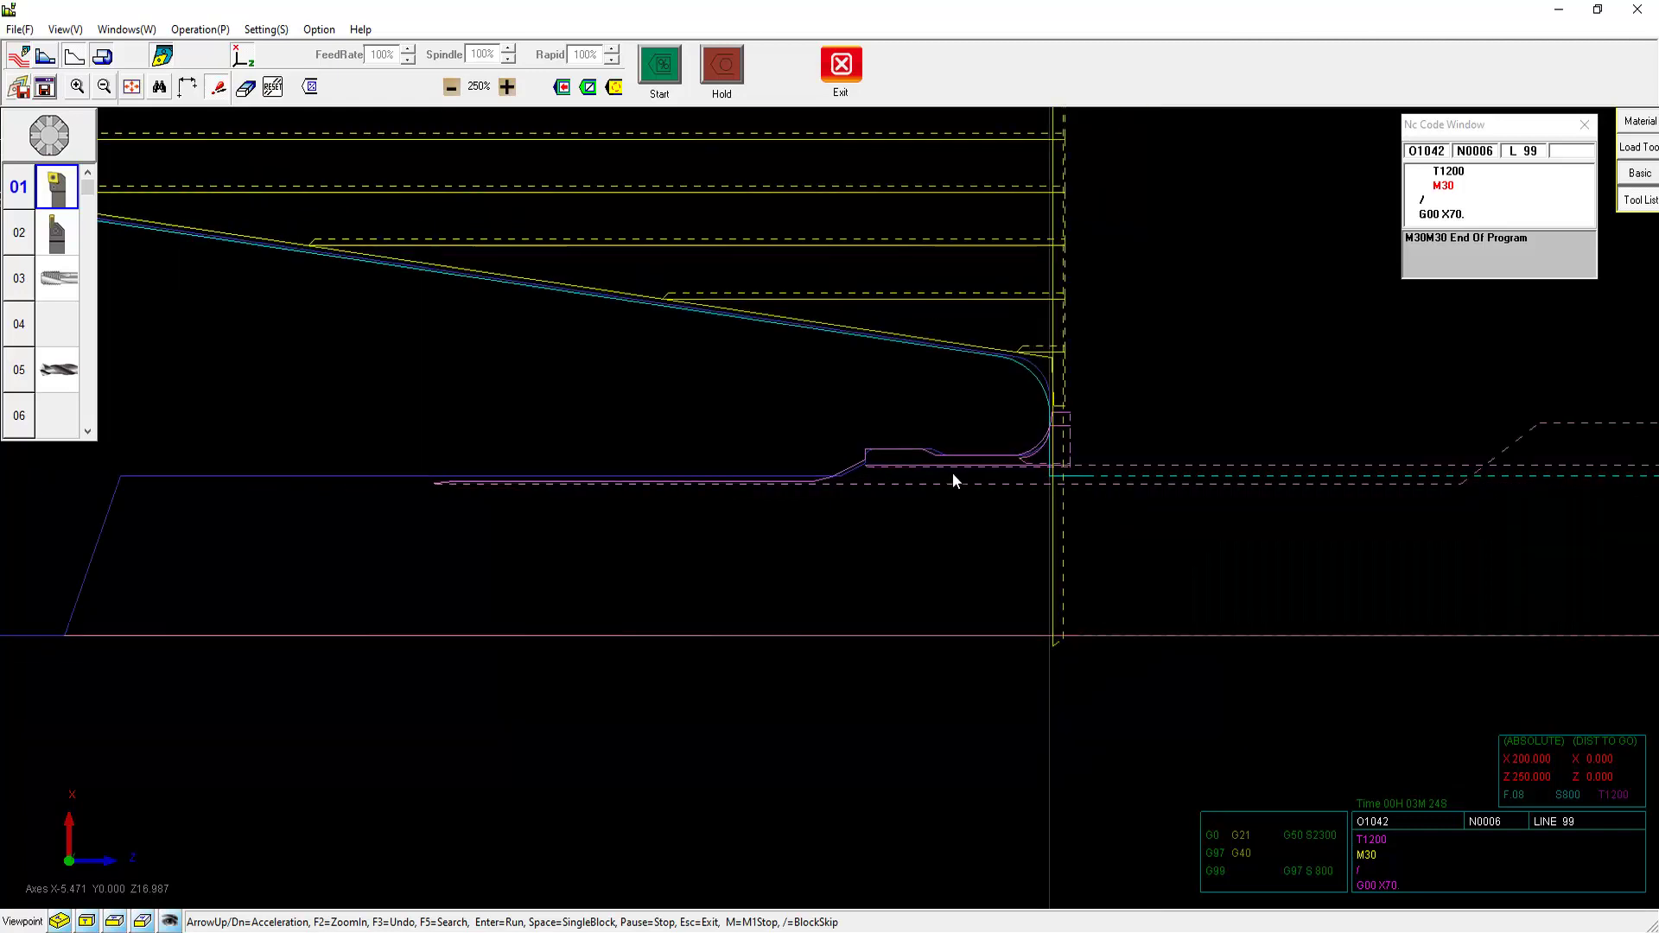
scroll(953, 475, down, 2)
scroll(773, 464, down, 1)
scroll(315, 407, up, 1)
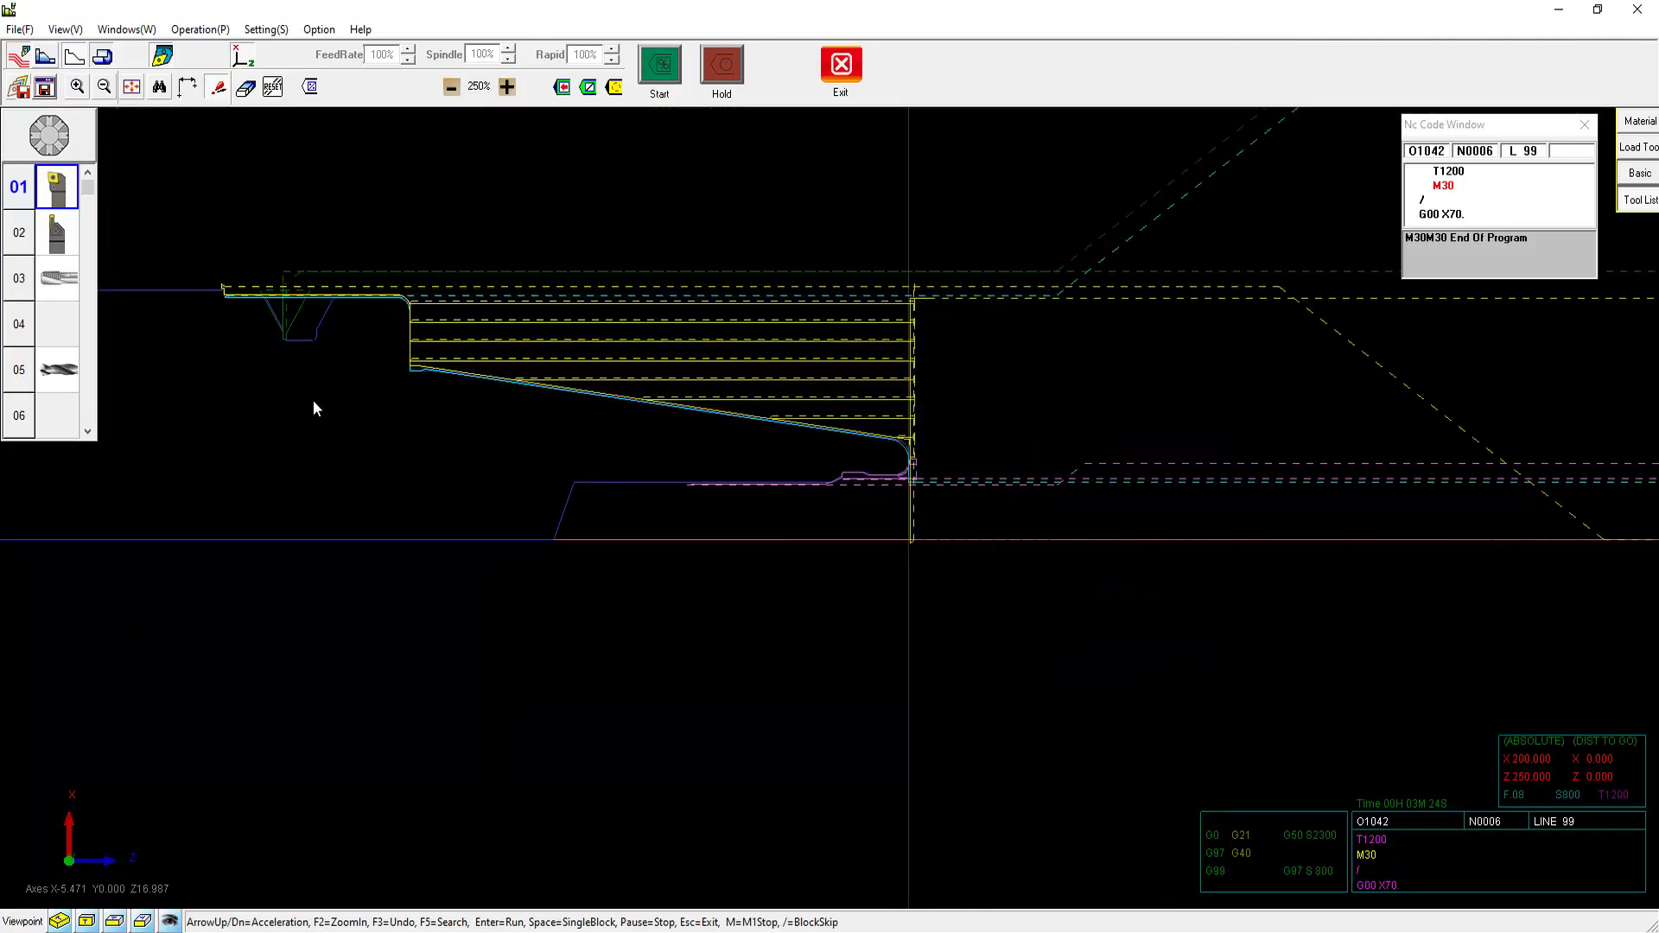
scroll(369, 389, up, 1)
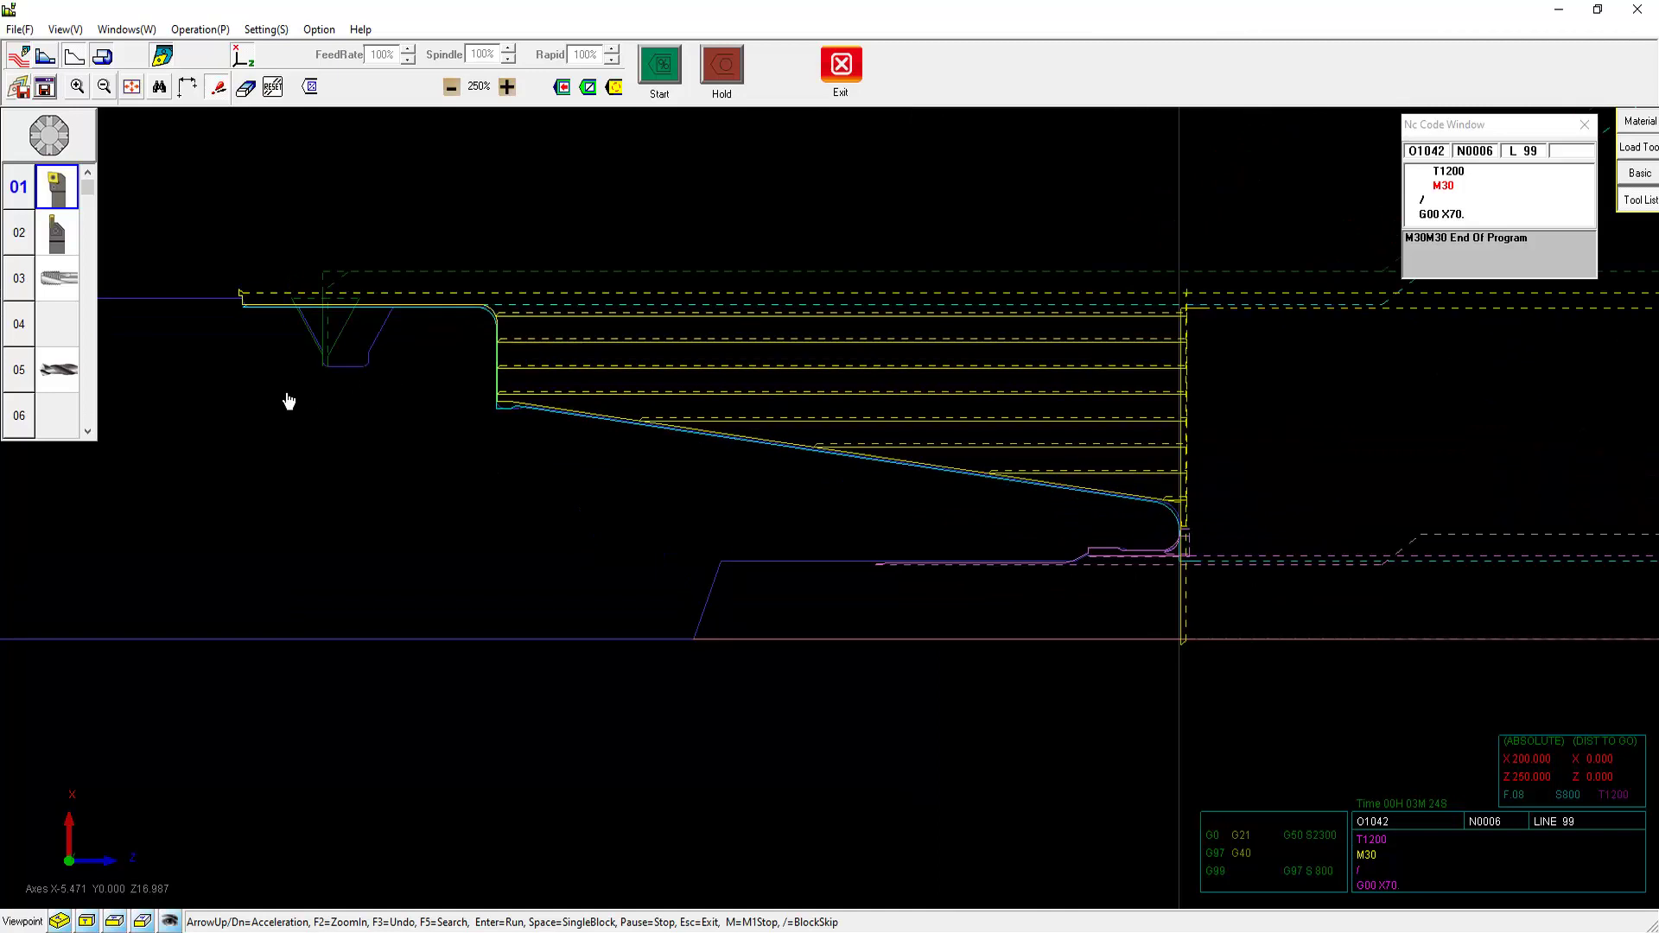
mouse_move(288, 400)
middle_down()
mouse_move(575, 489)
mouse_move(557, 498)
middle_up()
scroll(484, 466, up, 1)
scroll(463, 470, up, 1)
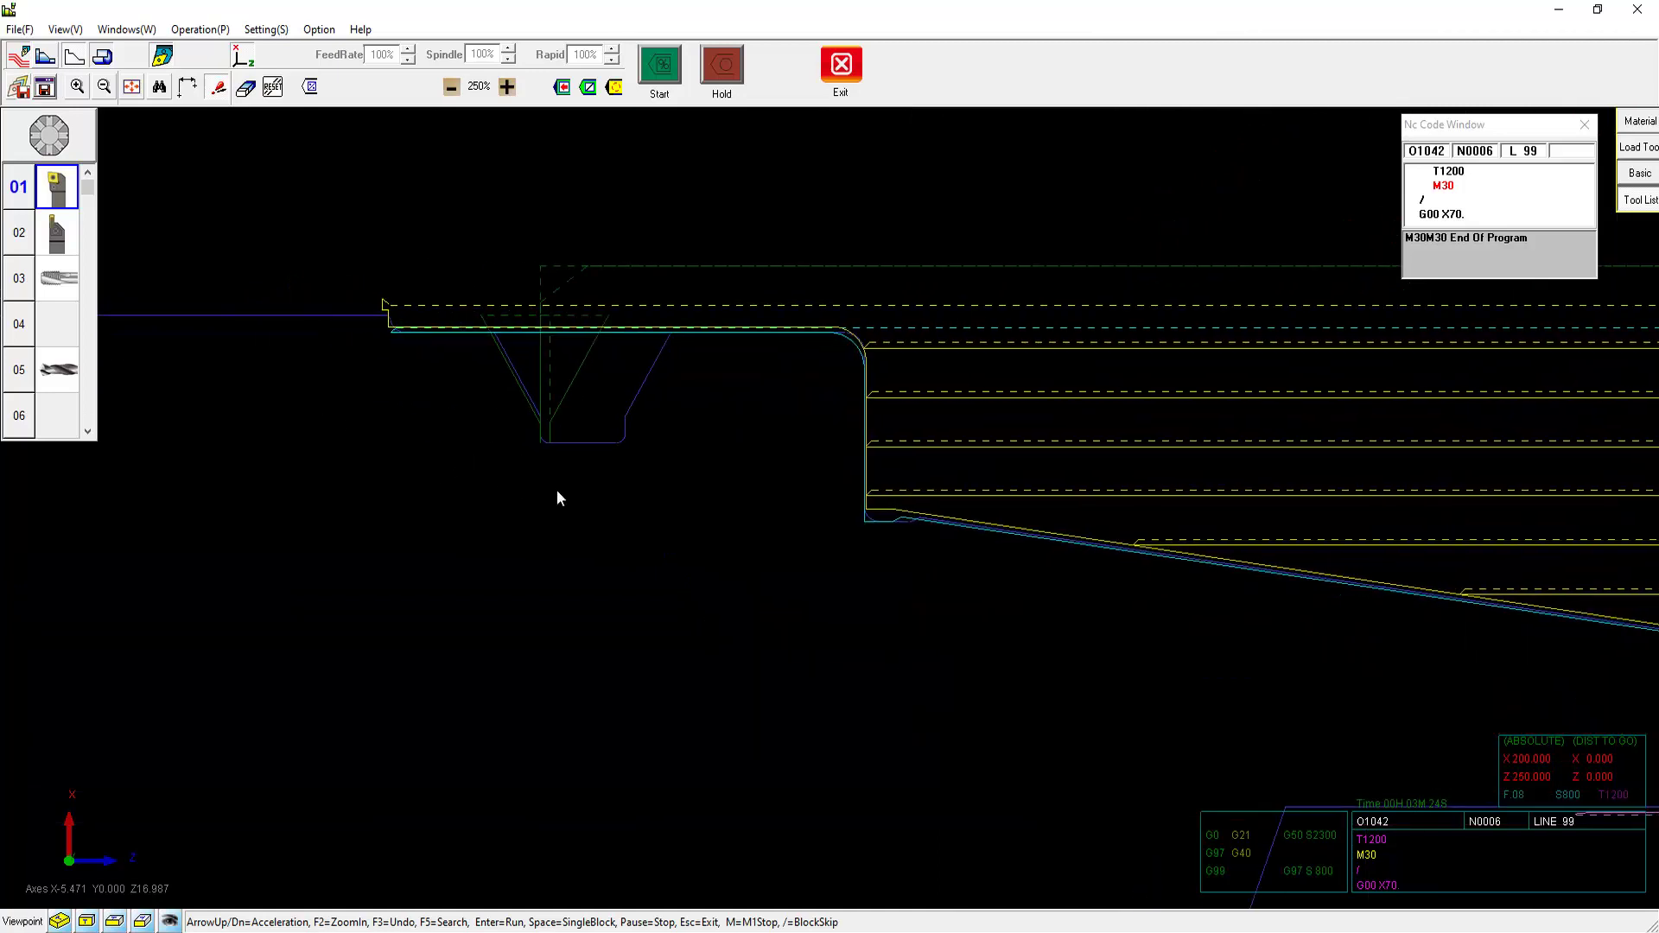
- Place a 59.130° angle dimension across the groove flanks, then redisplay the part solid
click(188, 89)
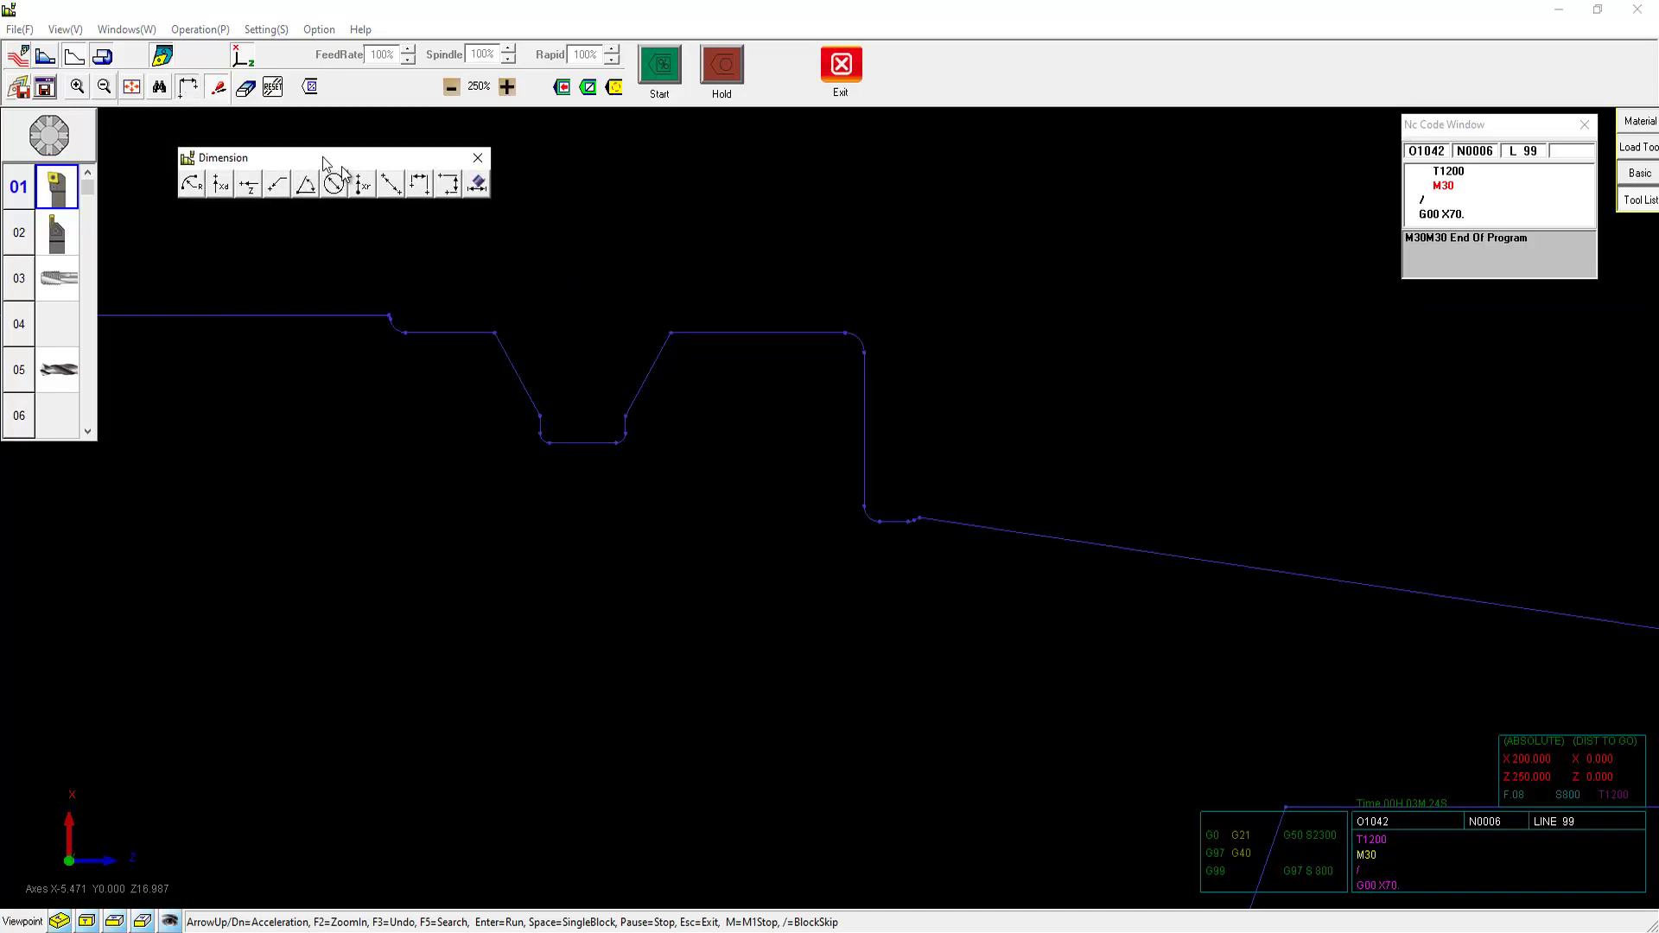
drag(265, 132, 369, 183)
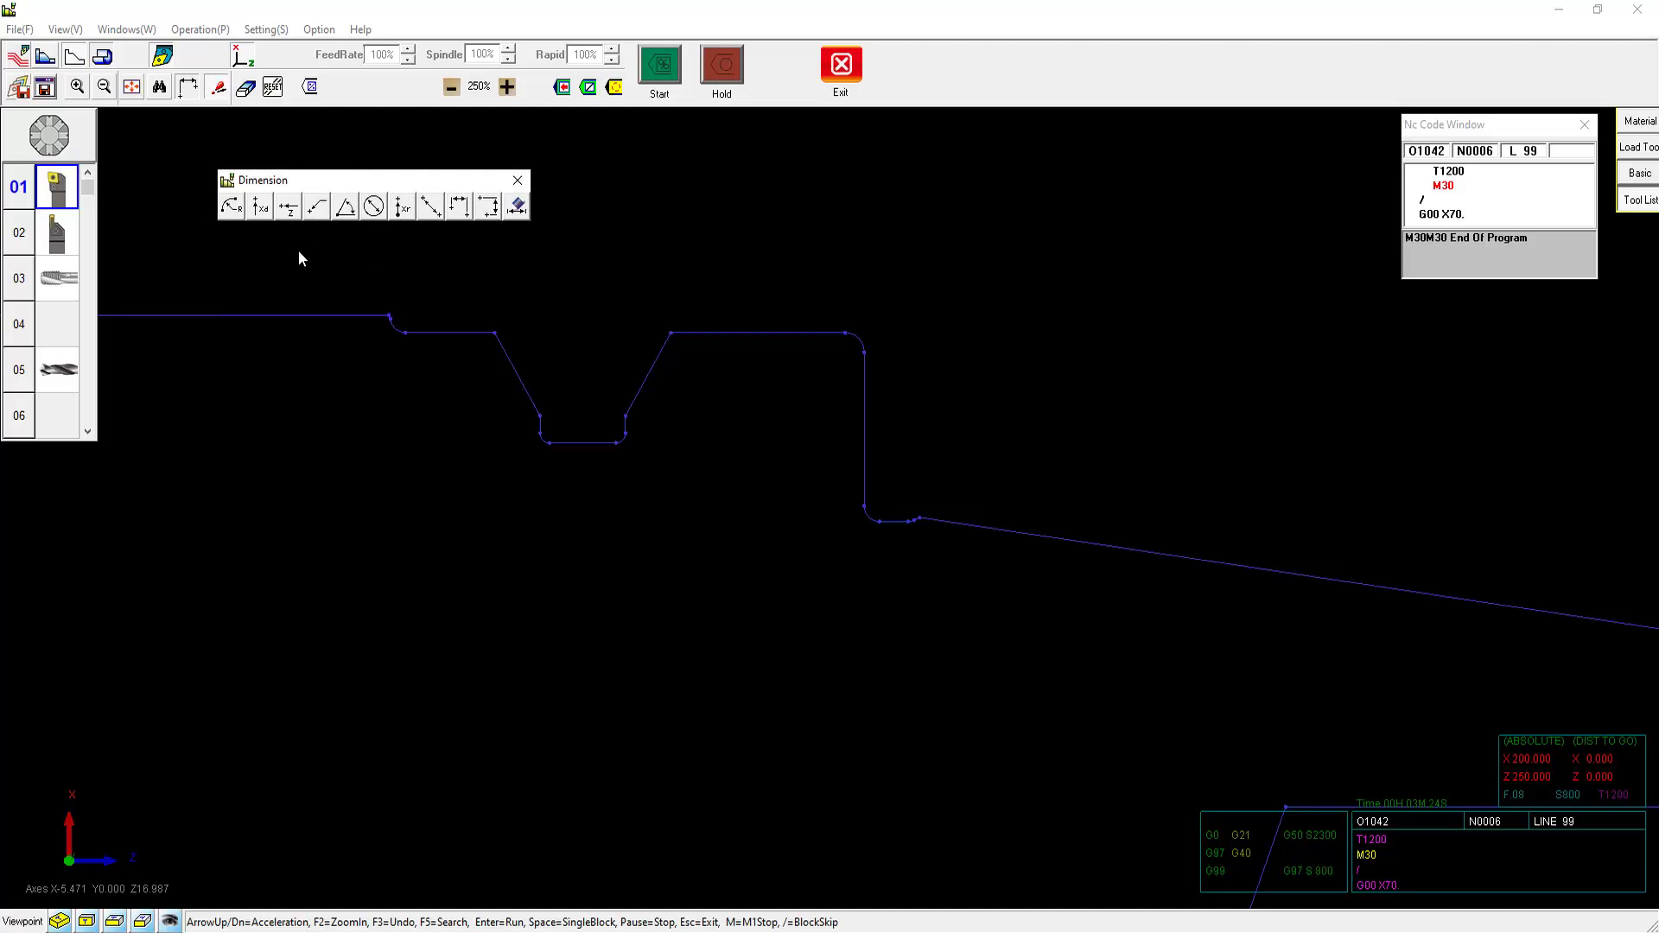
click(343, 210)
click(516, 375)
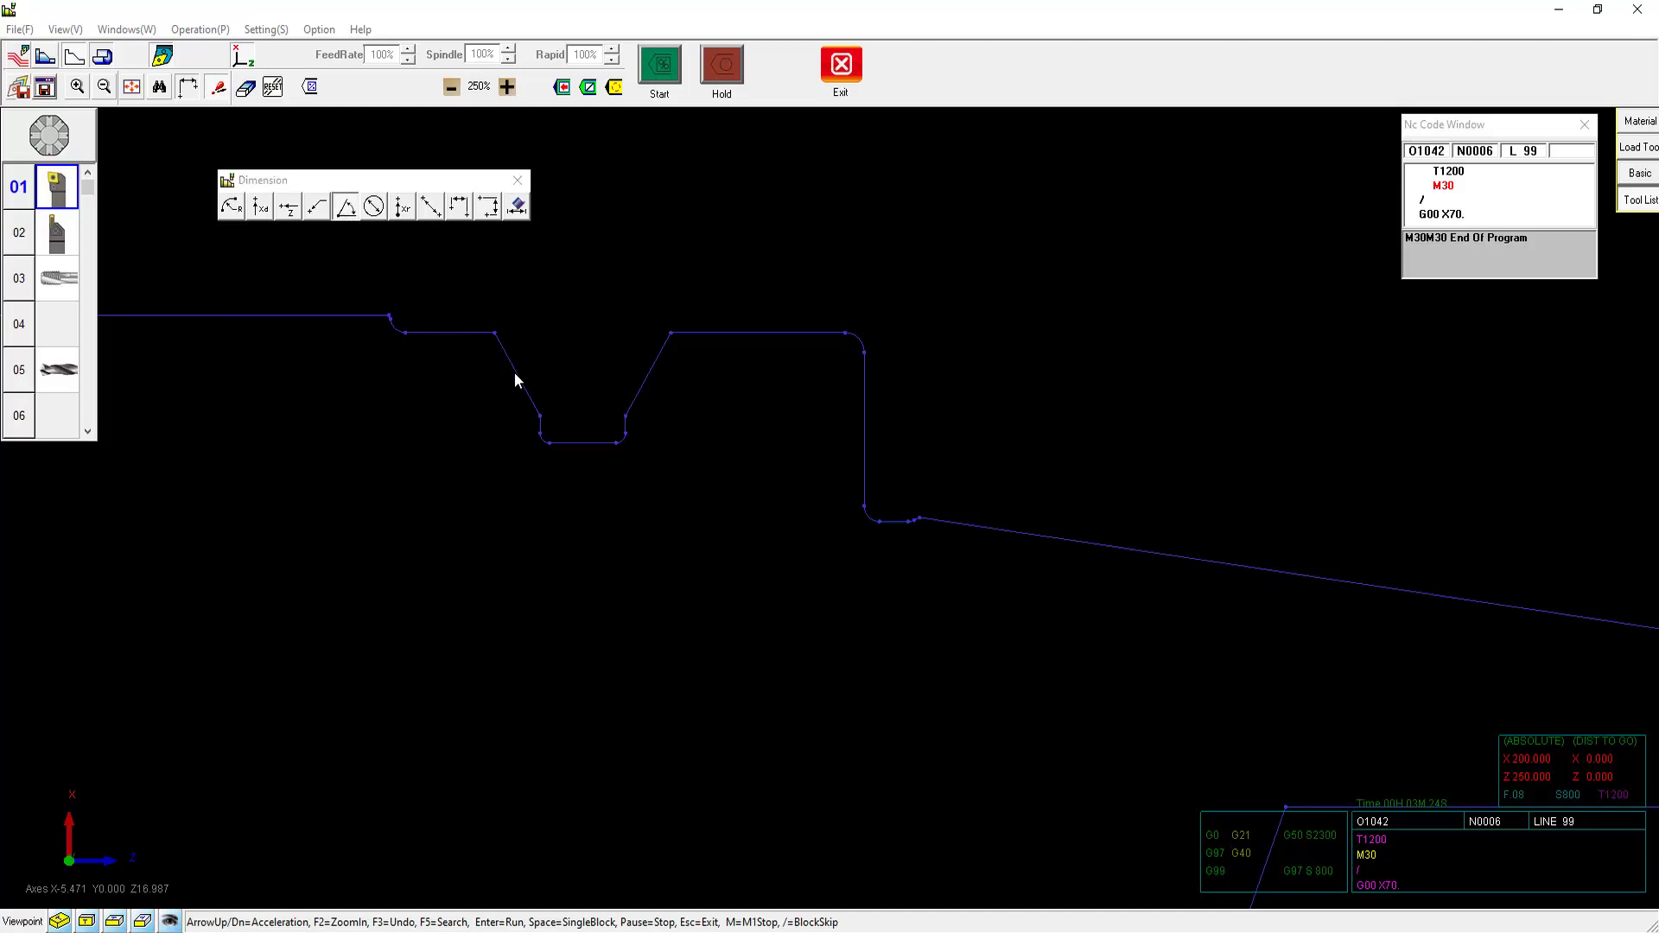
click(649, 372)
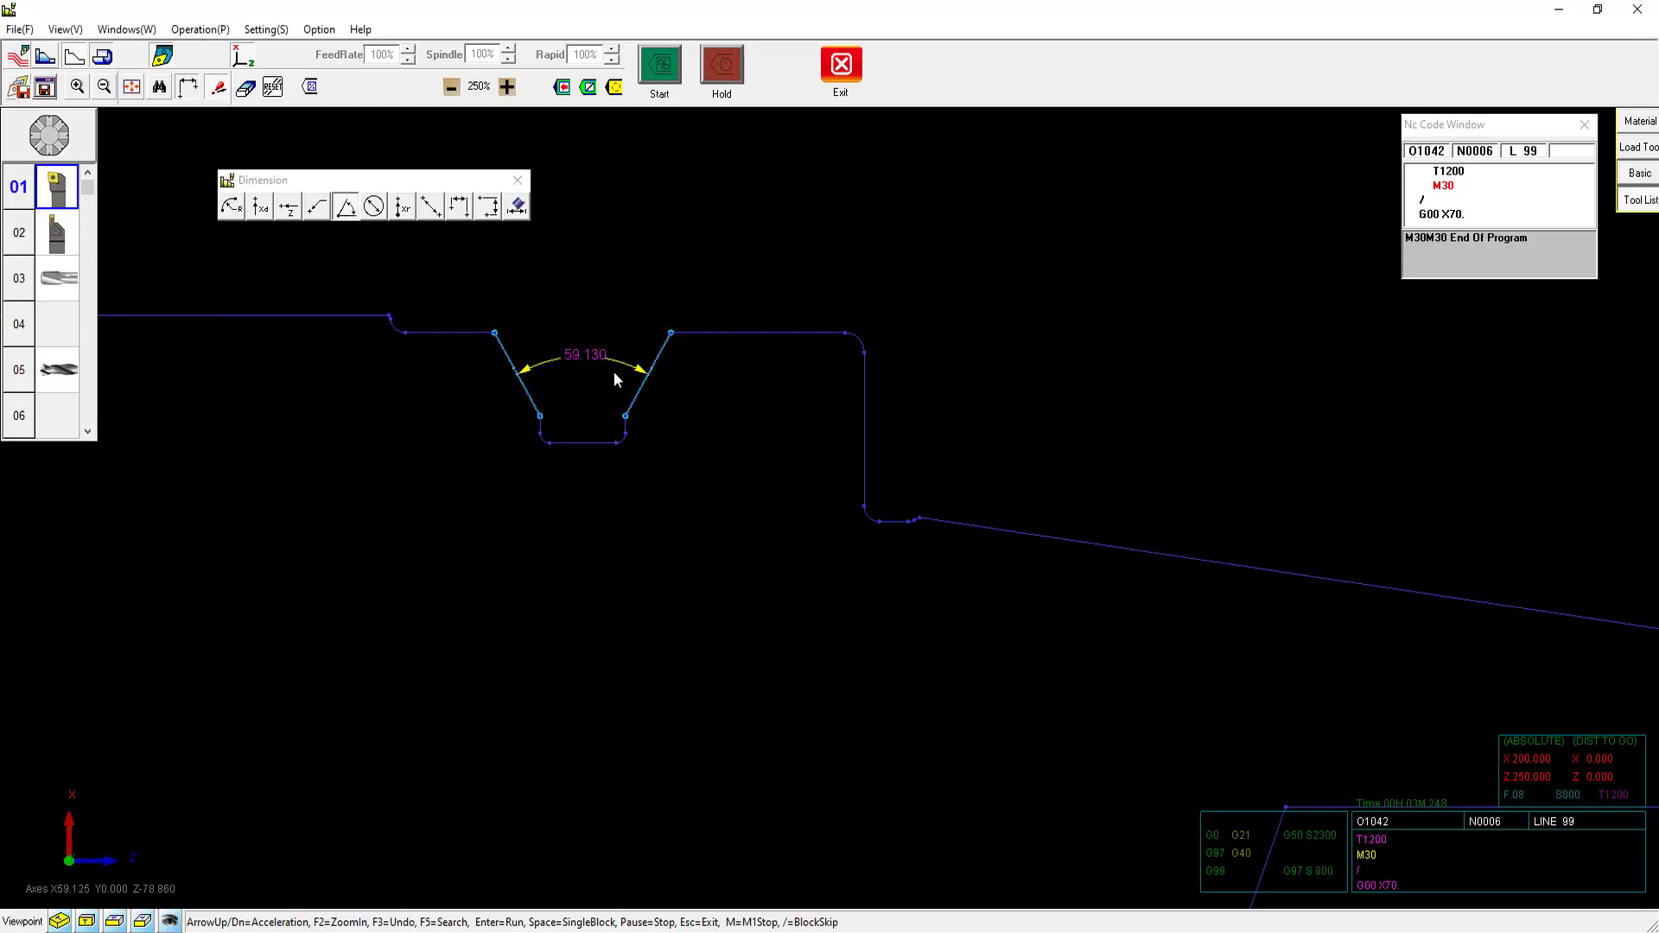
click(582, 301)
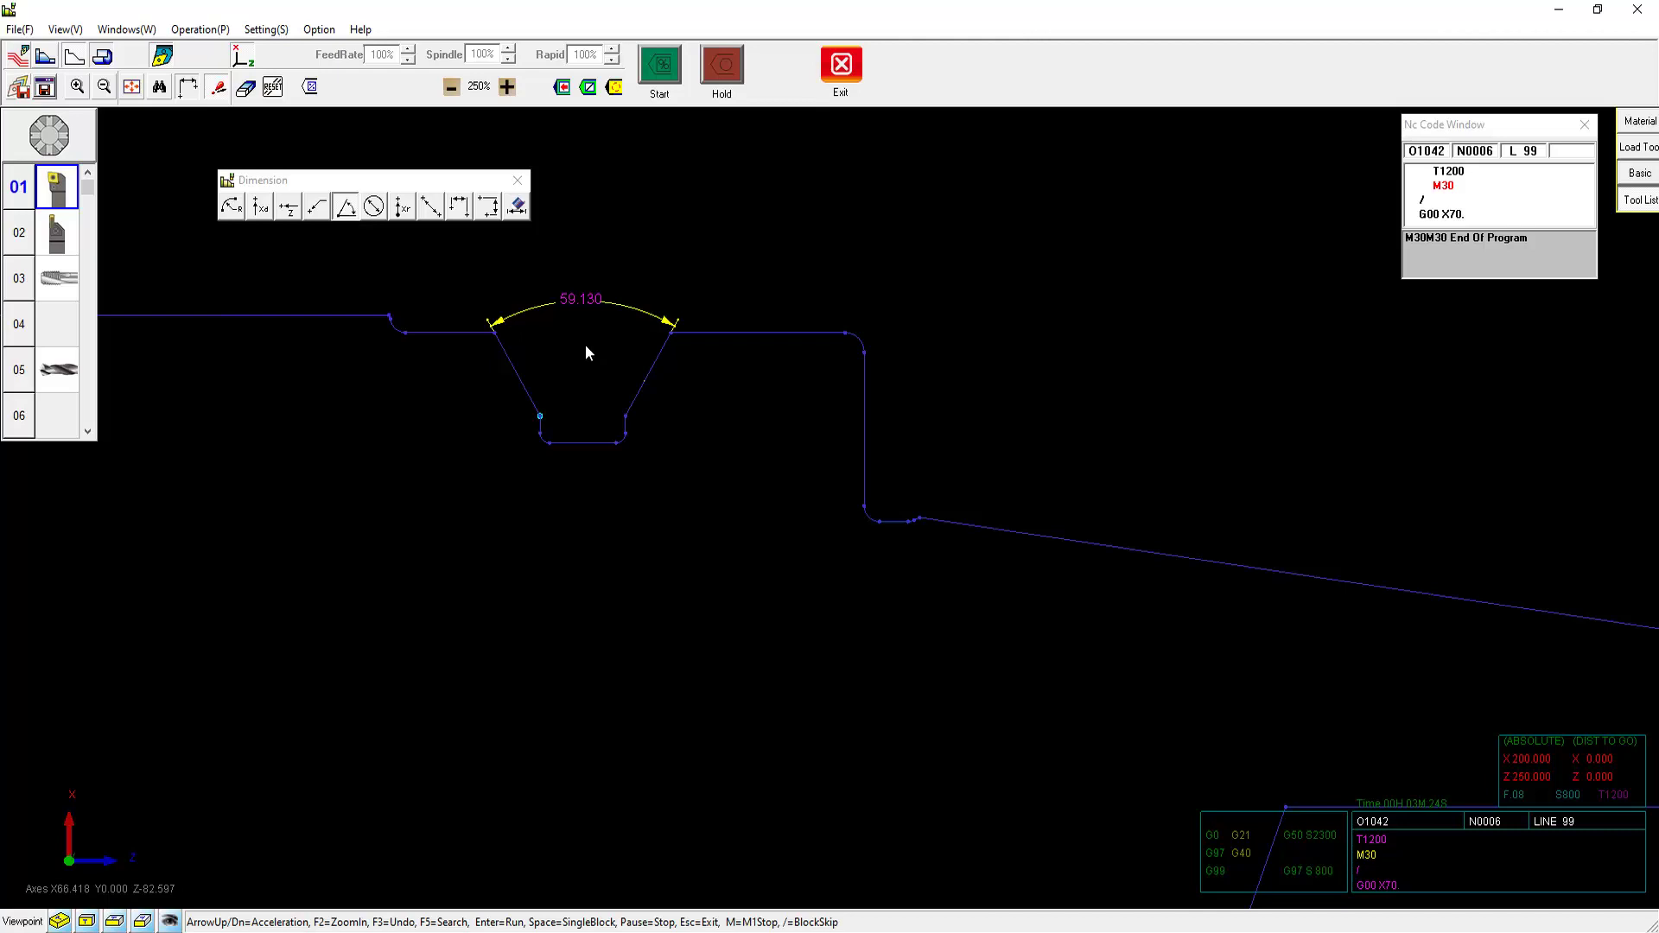
click(45, 58)
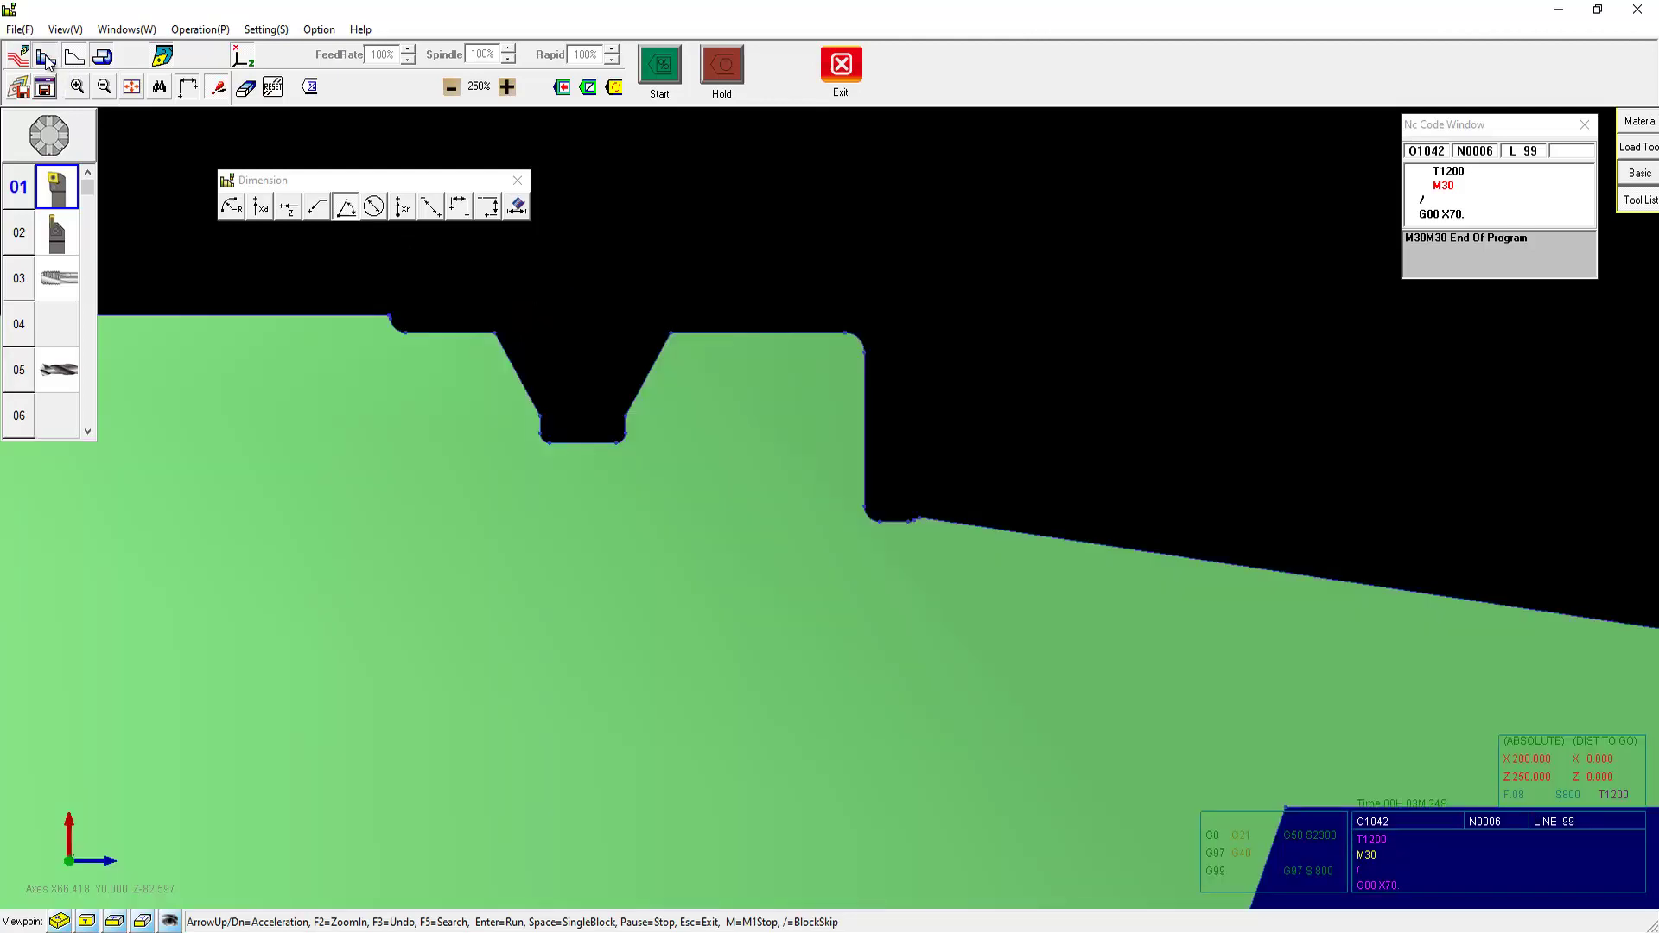
- Show O1042 in solid section, then exit the simulation back to its G-code
click(102, 59)
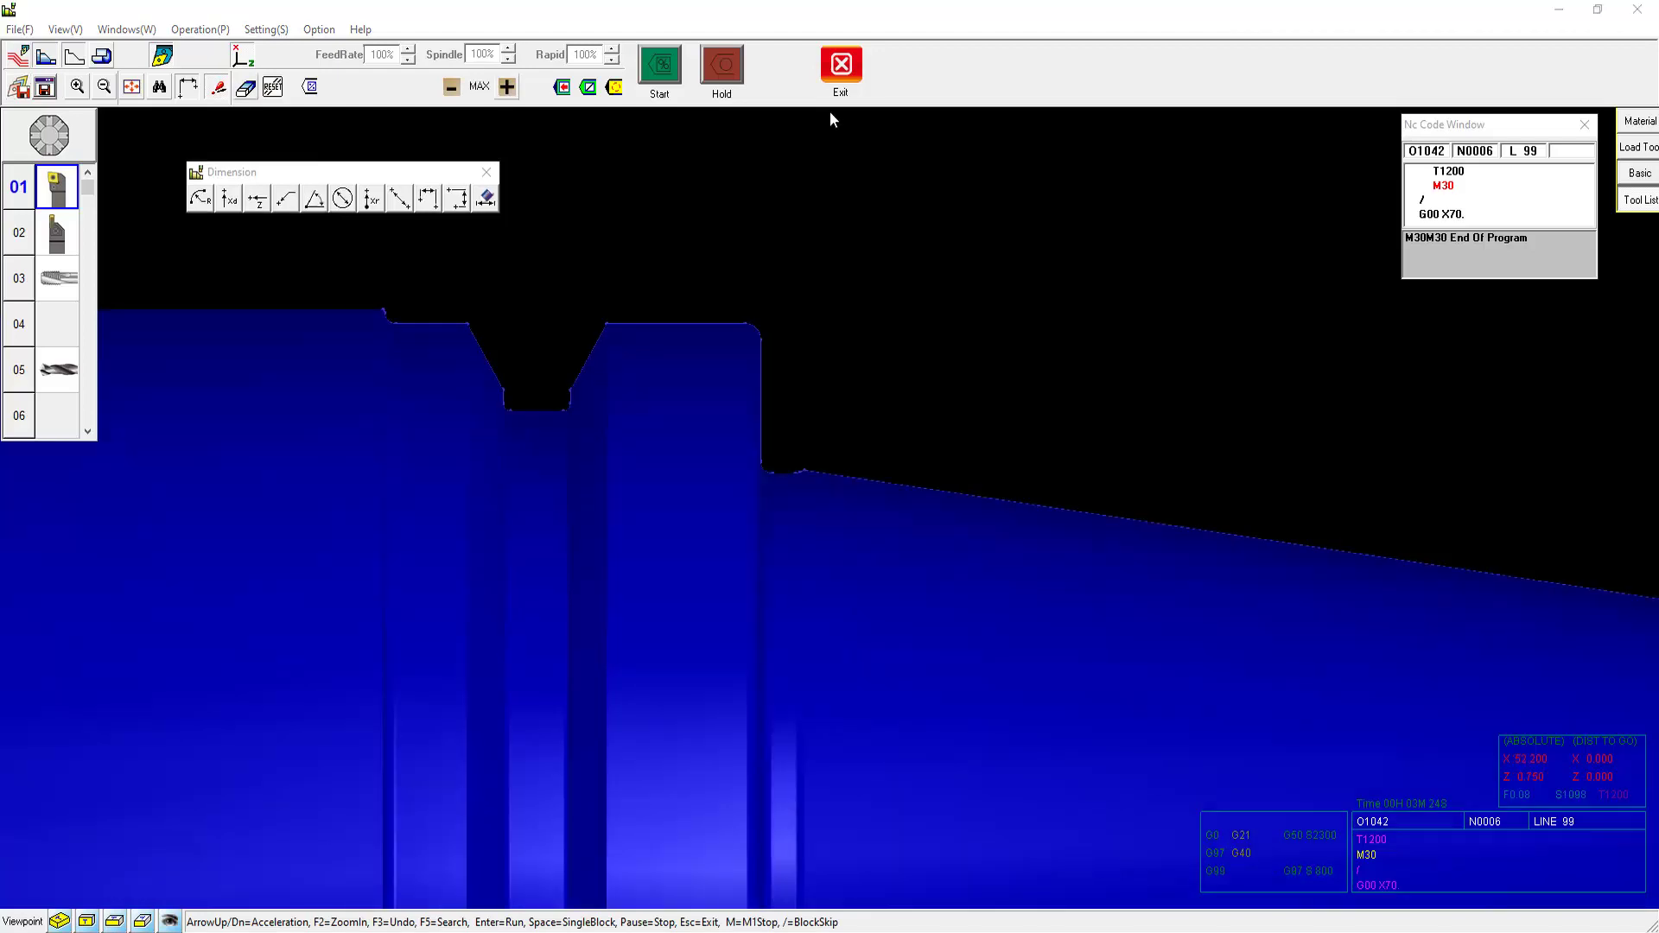
click(840, 67)
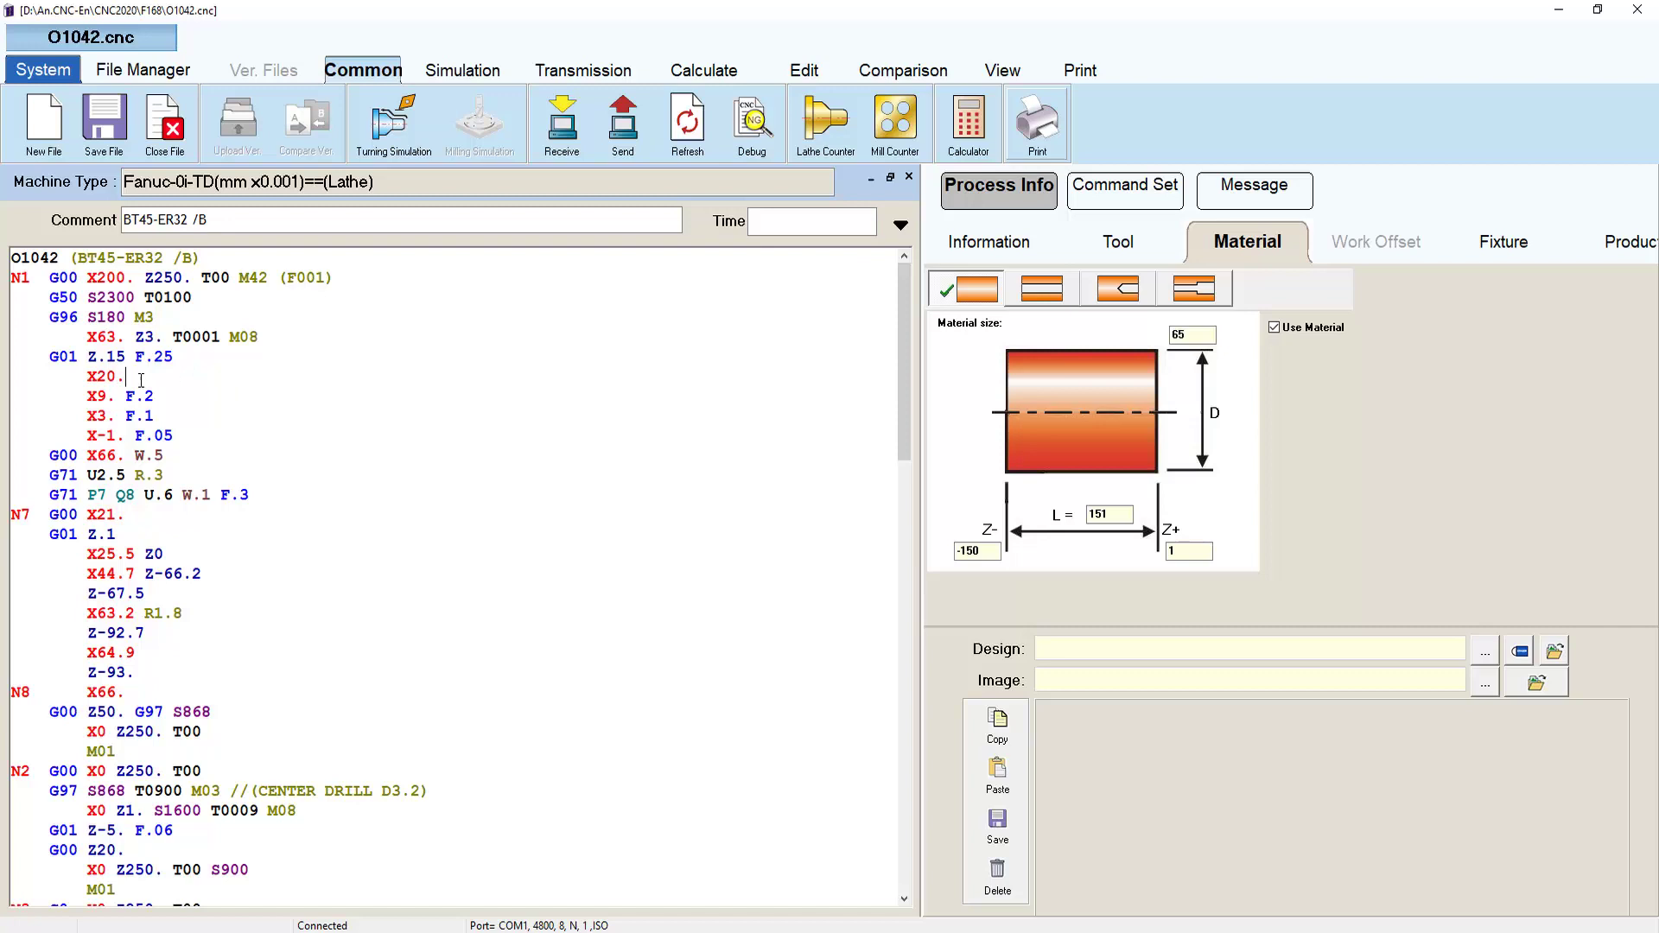
- Insert a new block after X20. and remove the stray U it contained
key(Return)
text(X)
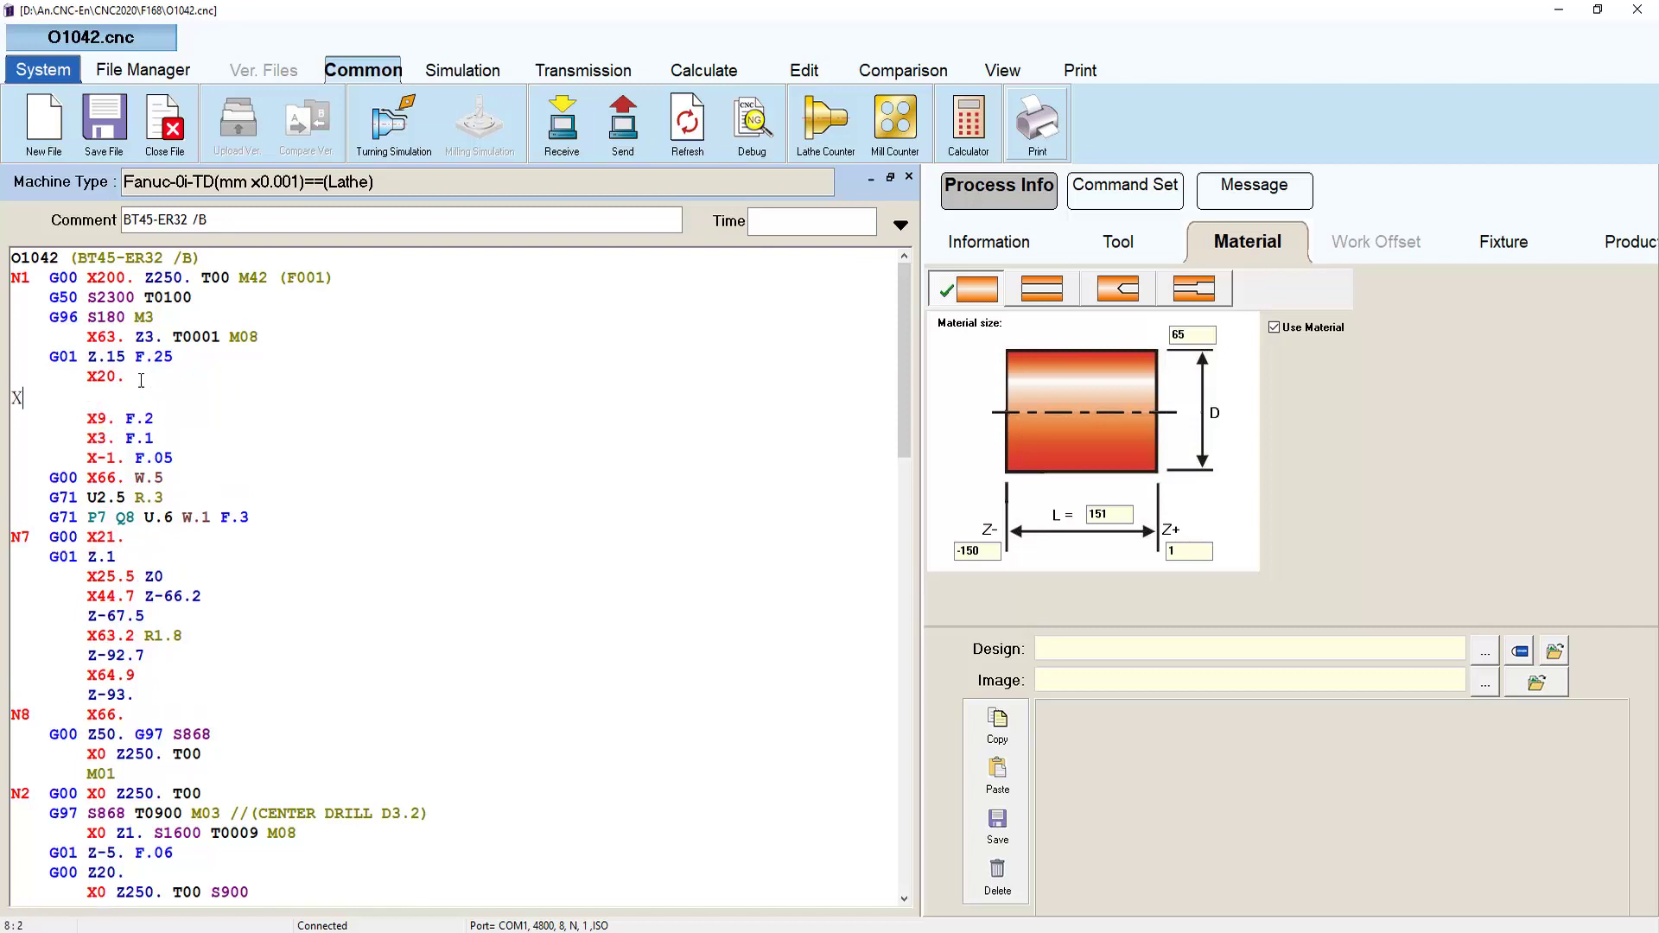
text(12. )
text(U20)
text(.)
key(Return)
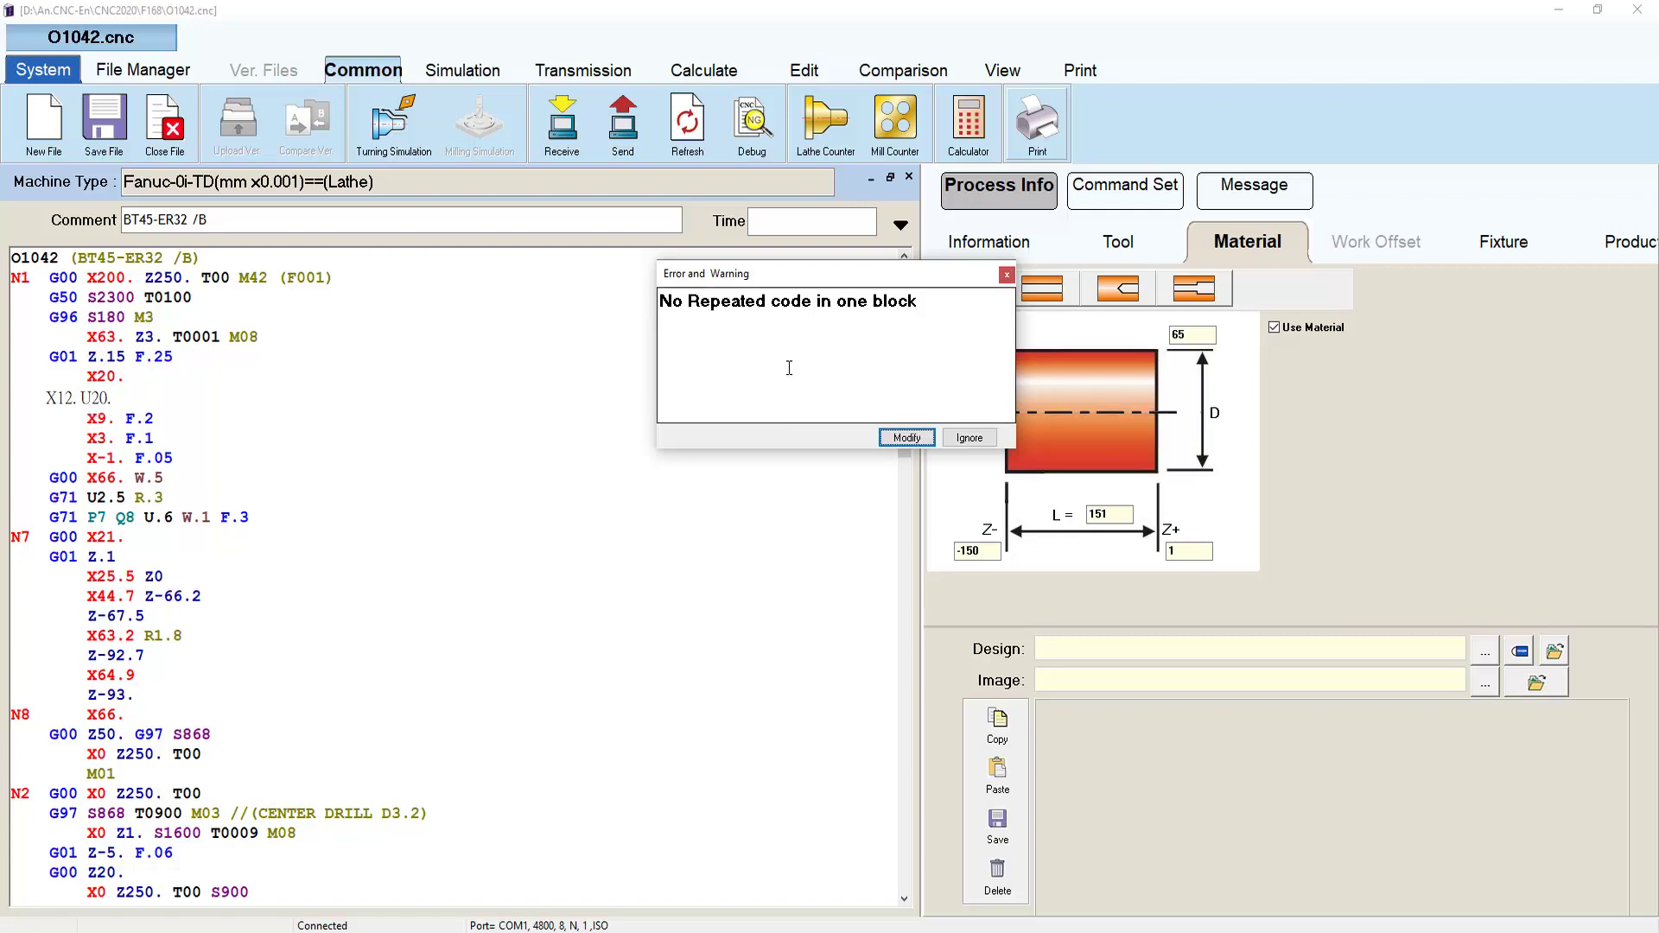
click(905, 438)
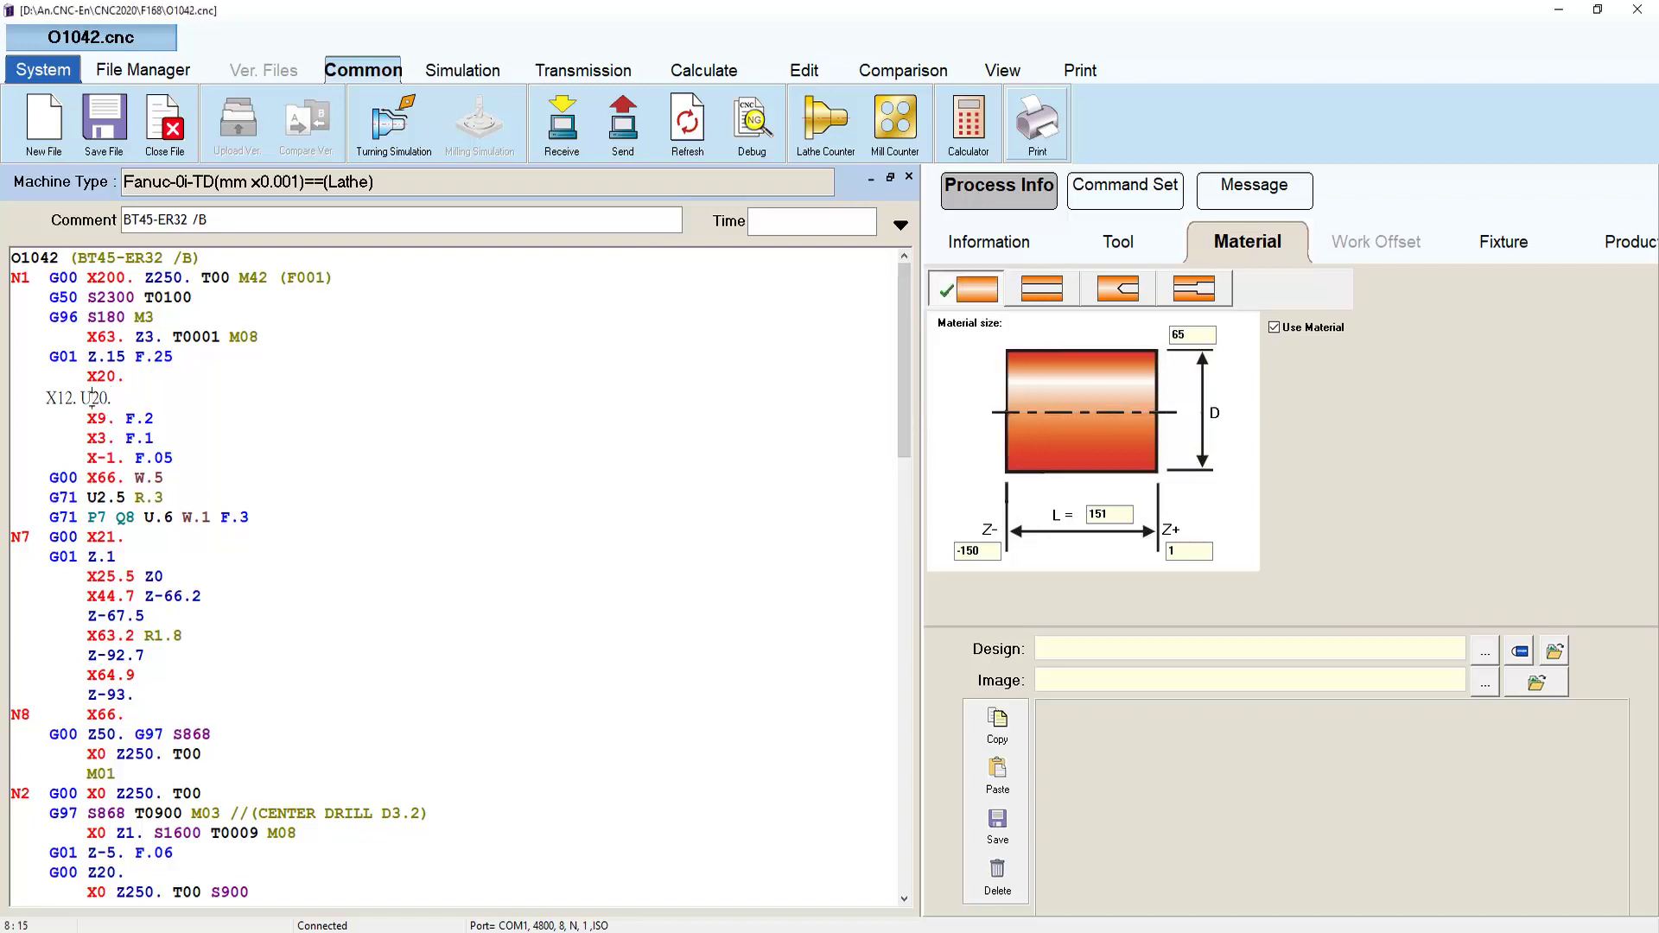
key(BackSpace)
text(Z)
key(Down)
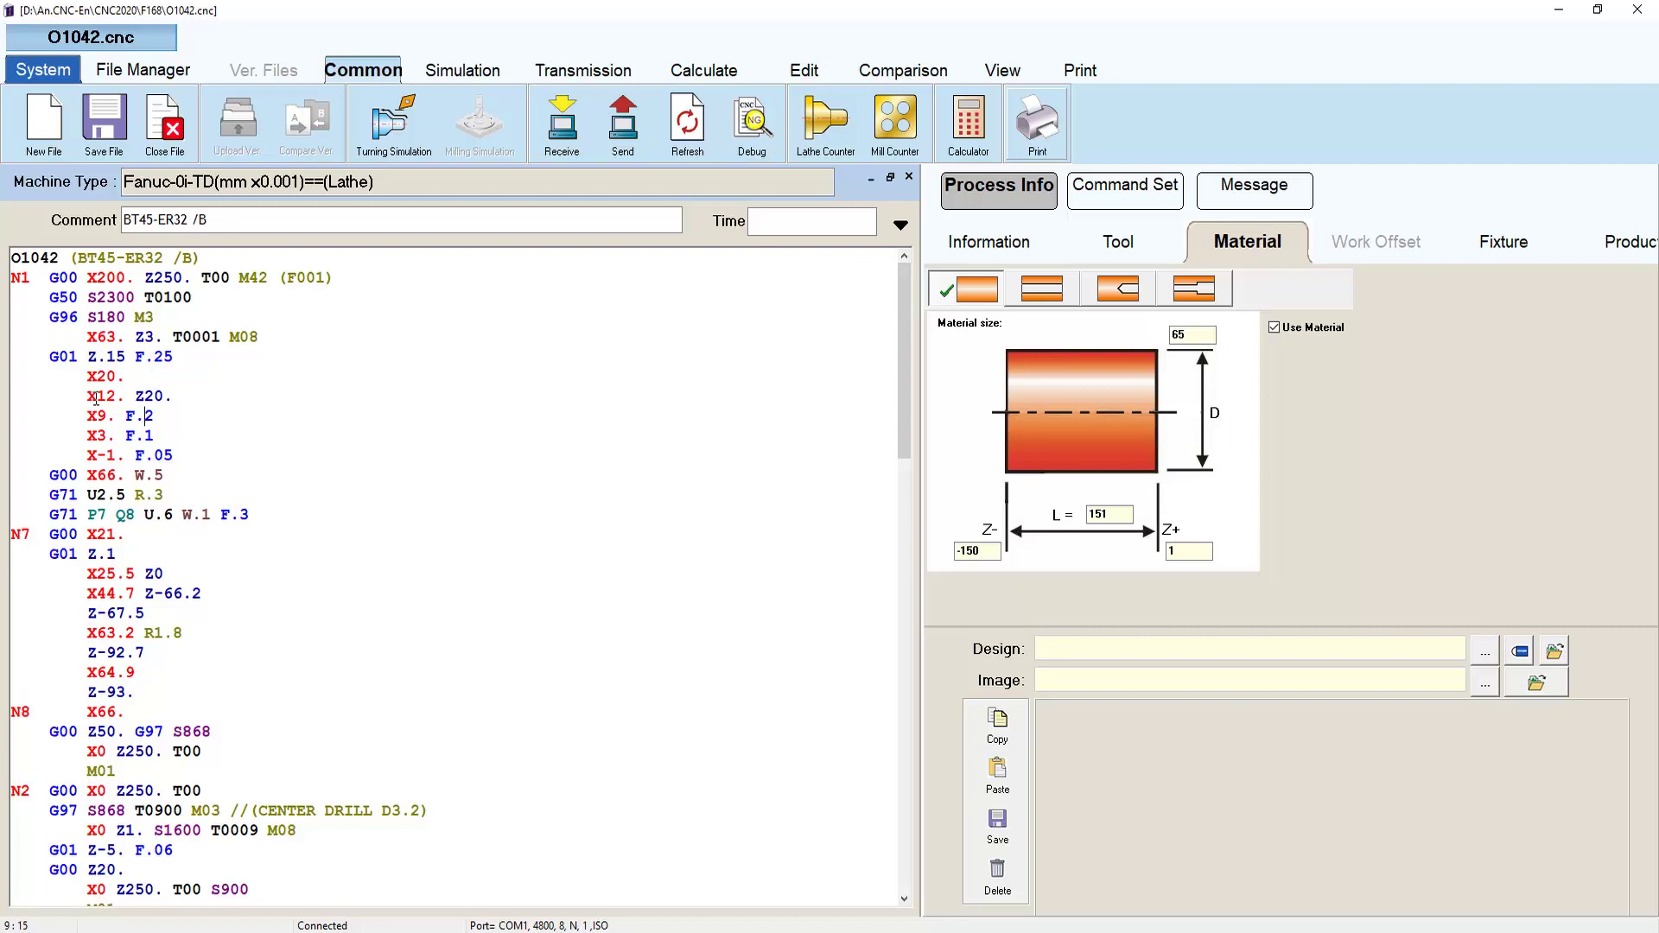
- Delete the extra decimal point after Z20 to clear the decimal-point warning
click(181, 398)
text(.)
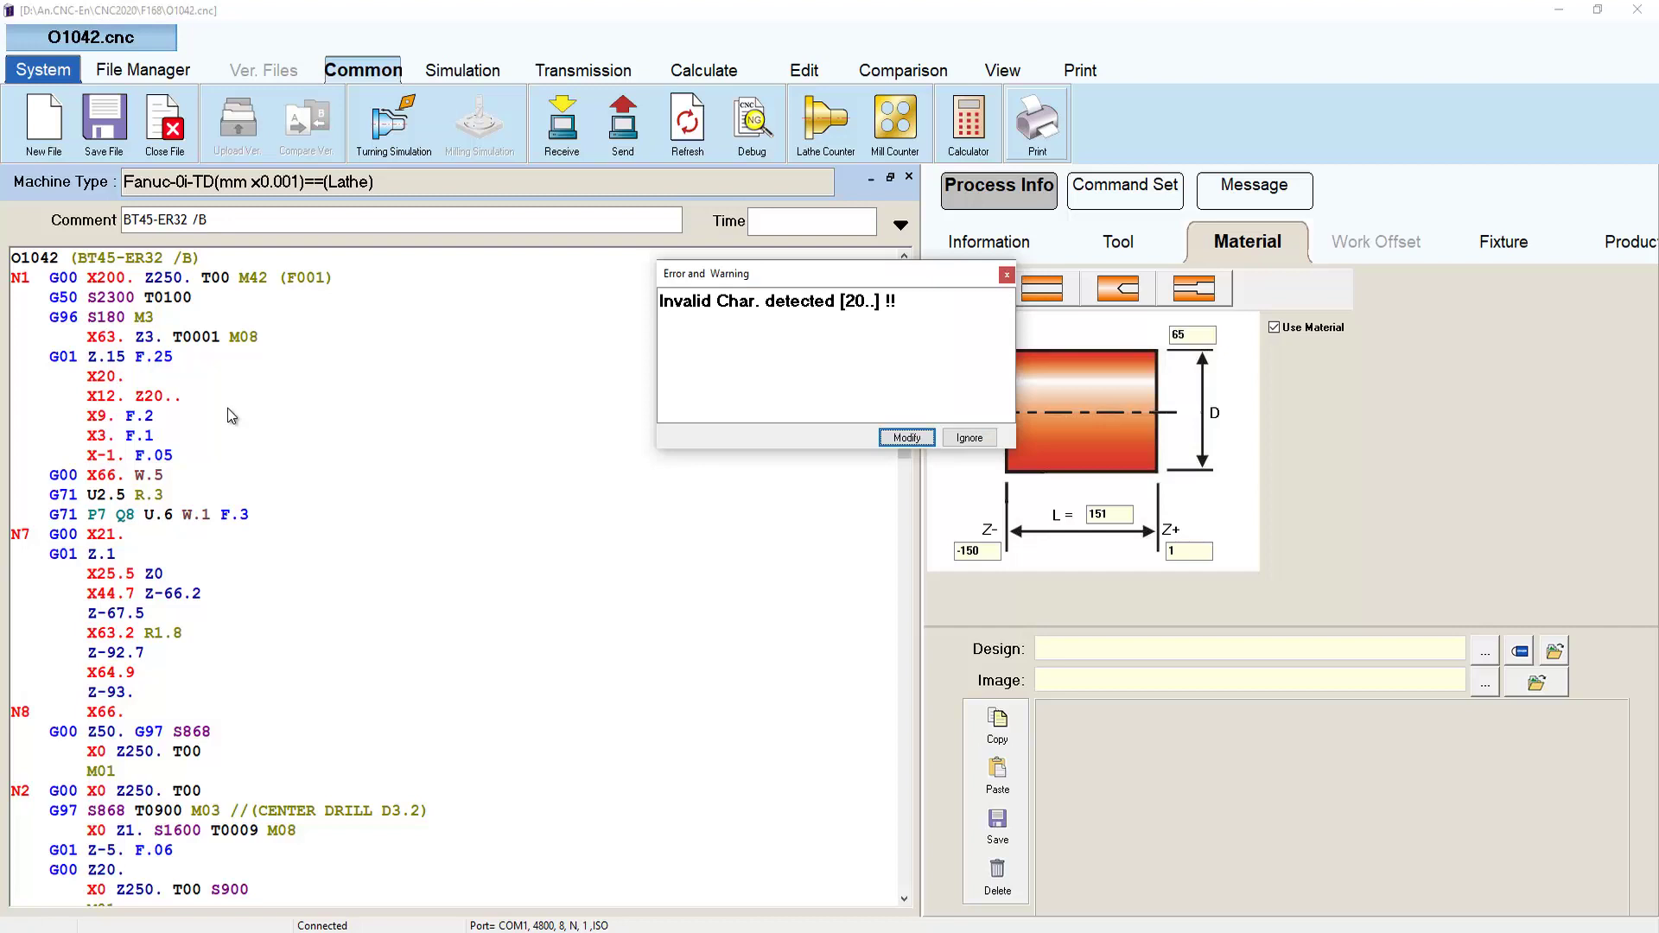
click(909, 440)
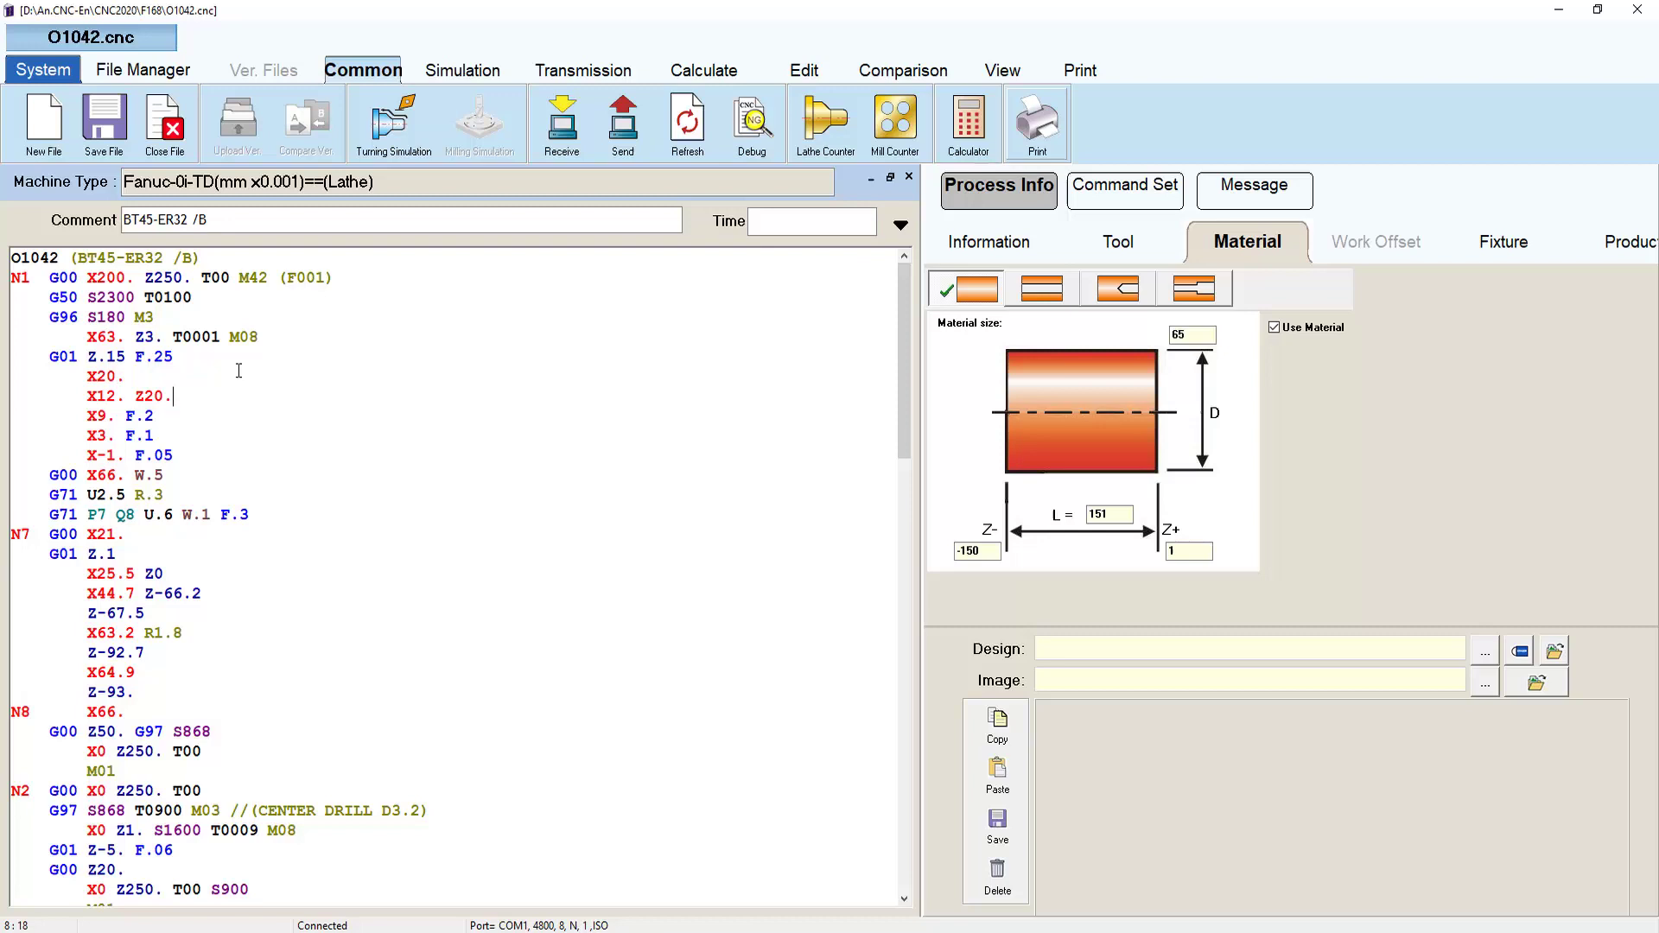
key(BackSpace)
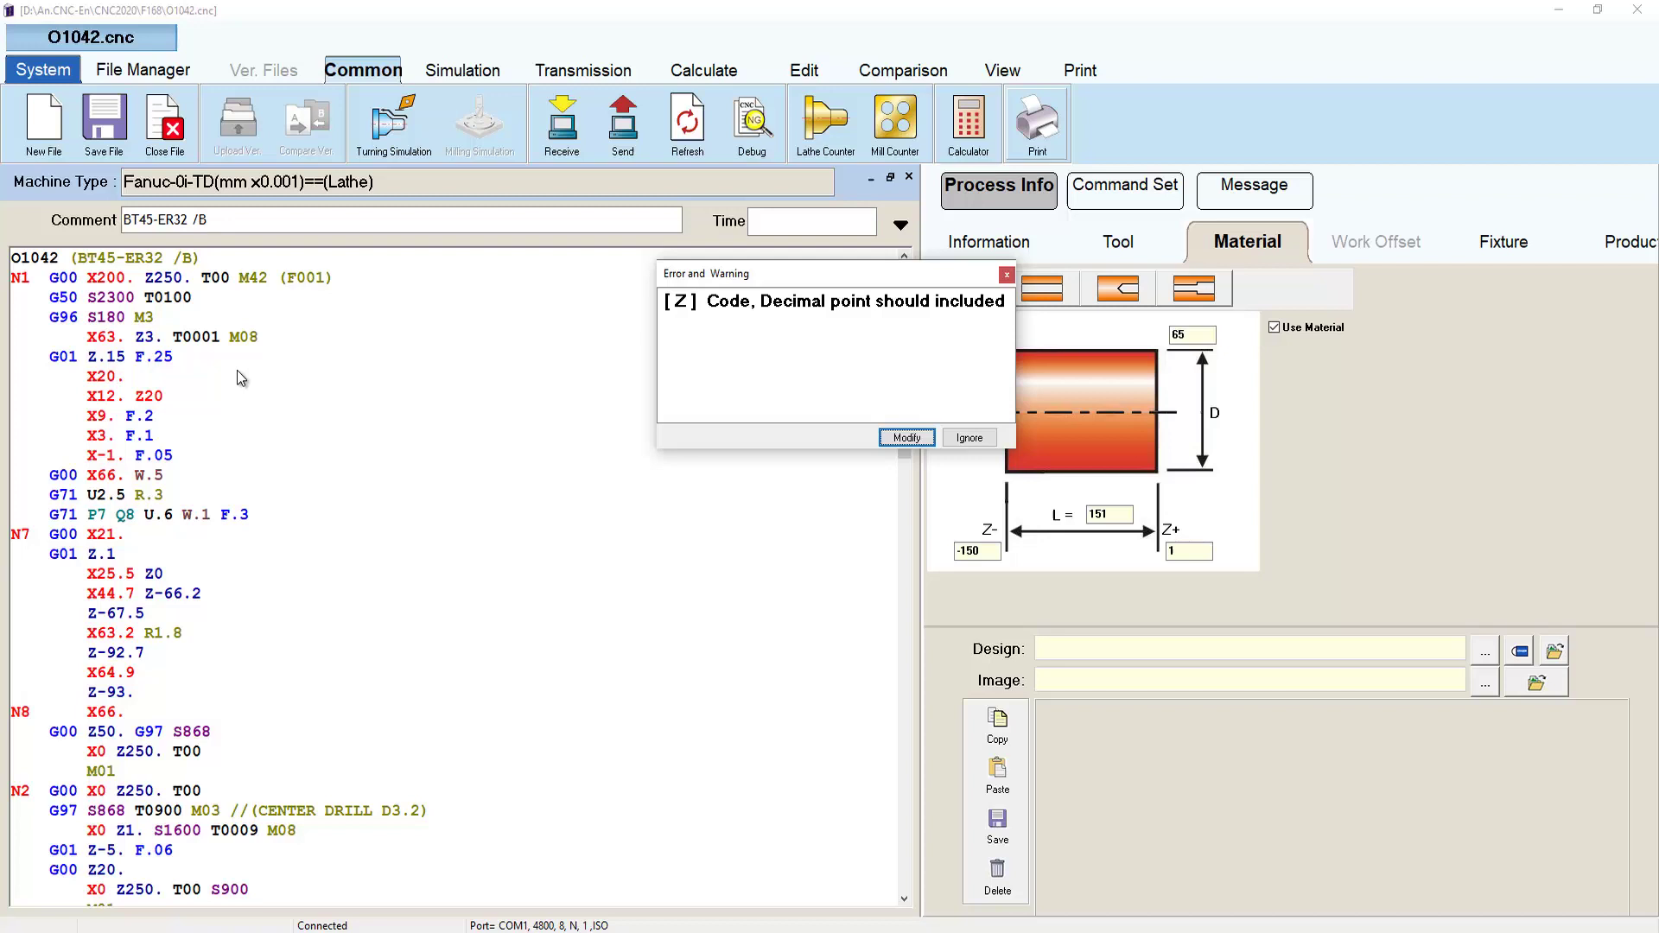
click(906, 438)
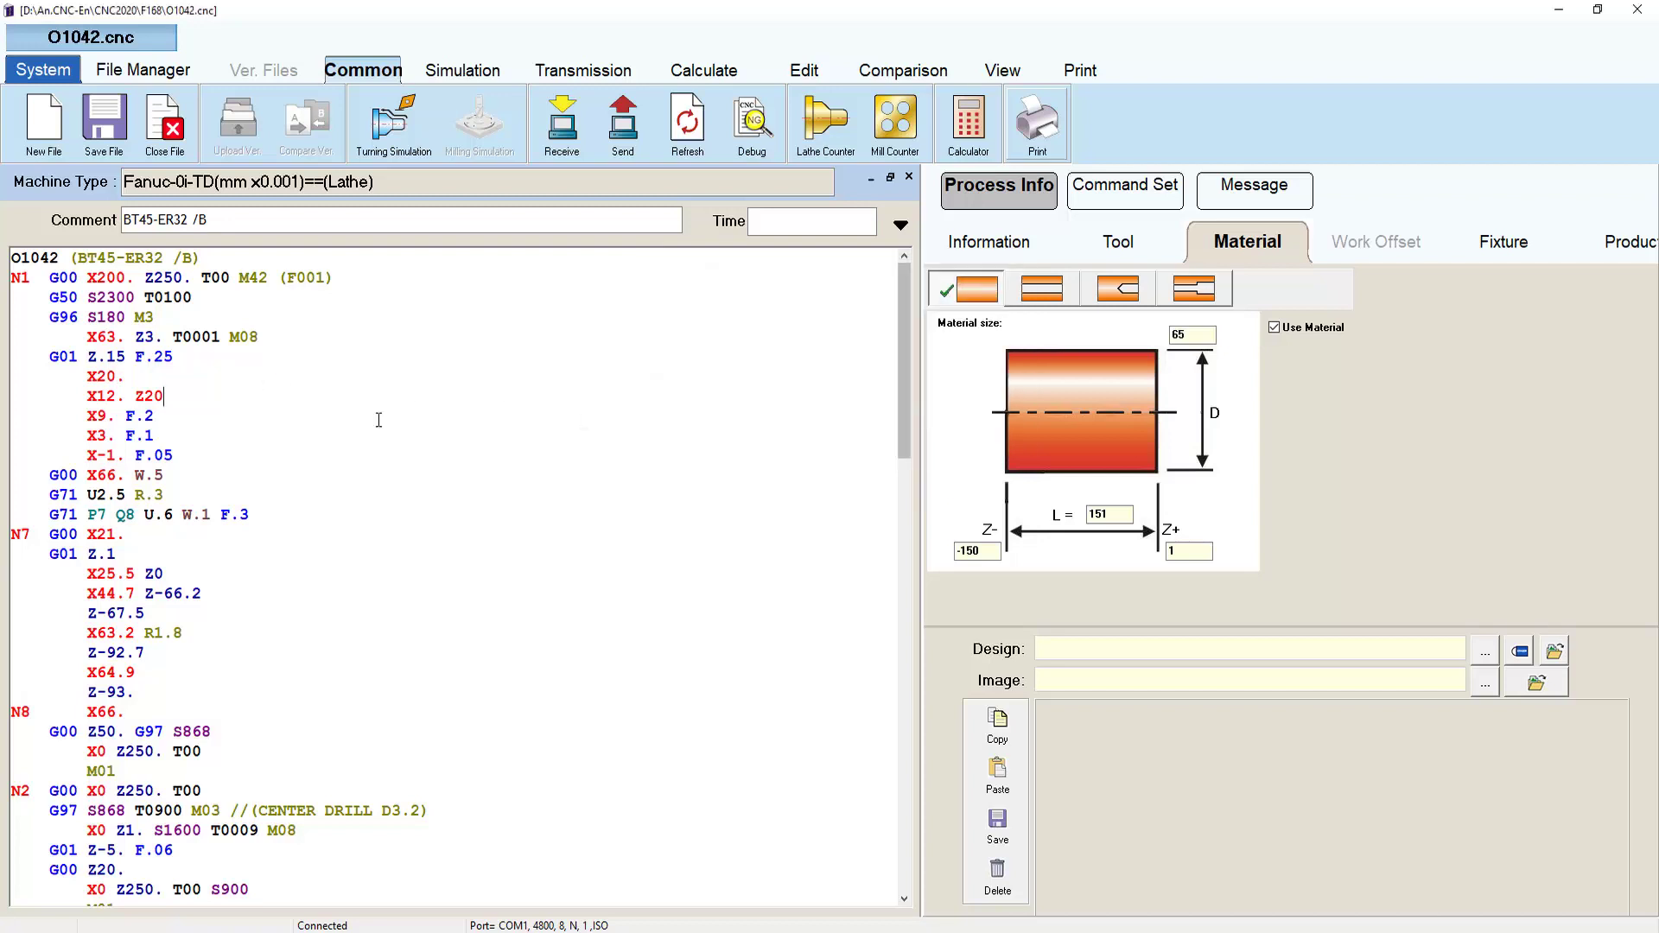
click(214, 400)
text(.)
key(Down)
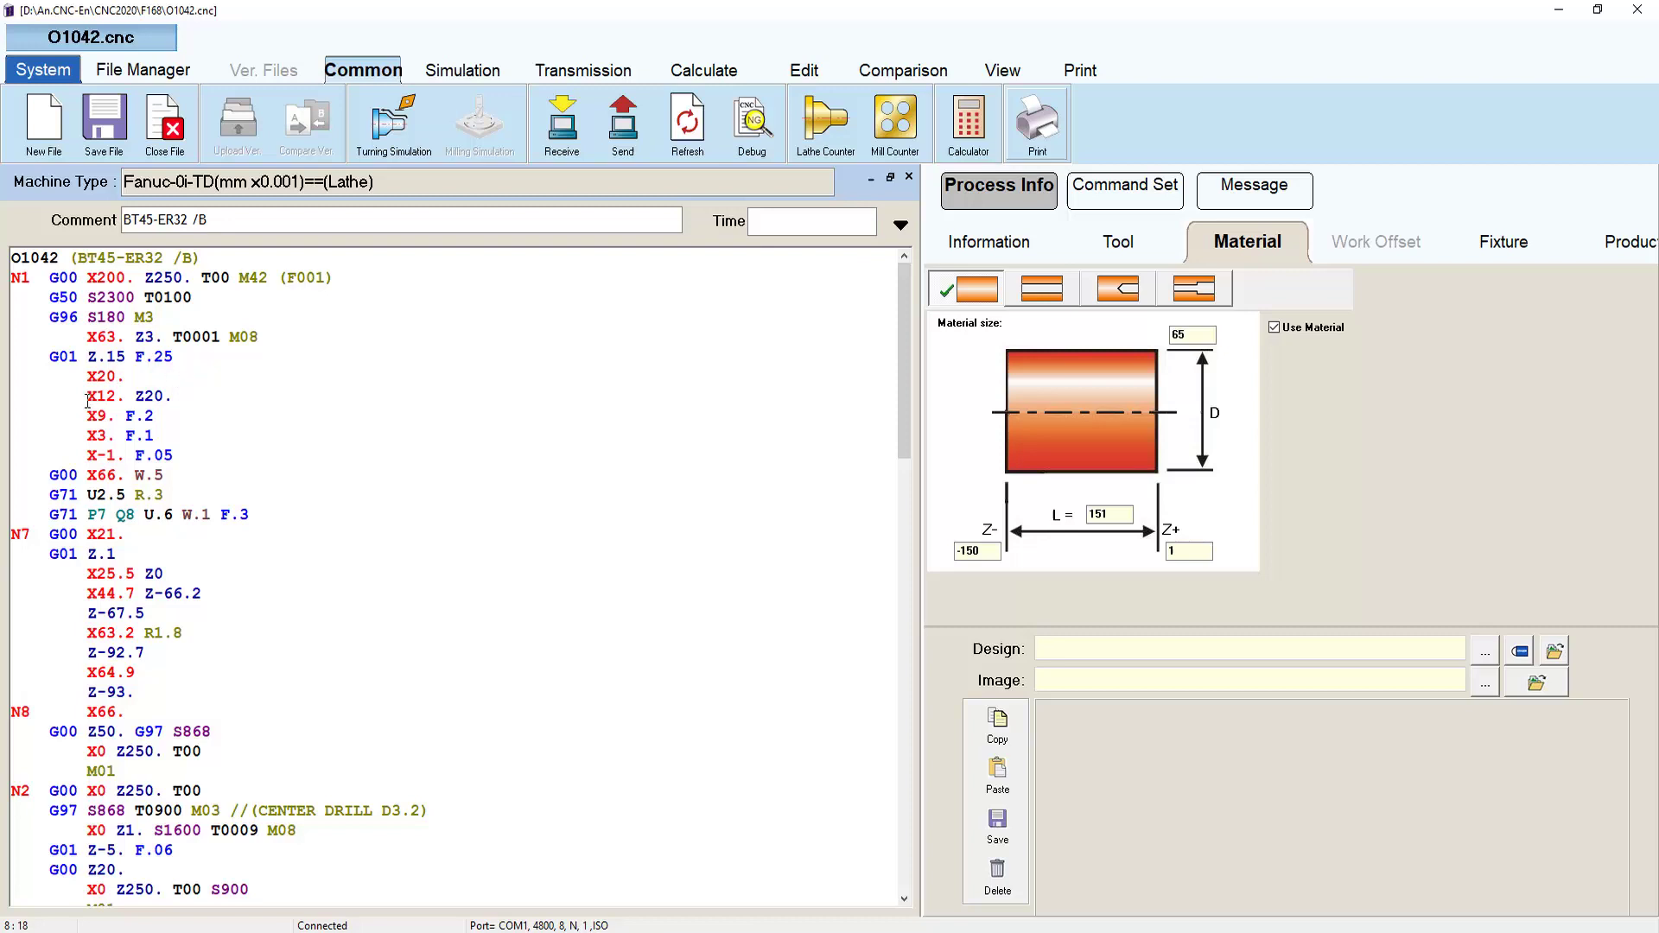
- Insert G01, then delete the conflicting G02 and the Z20. word, leaving G01 X12
click(87, 398)
text(G0)
text(1 G02)
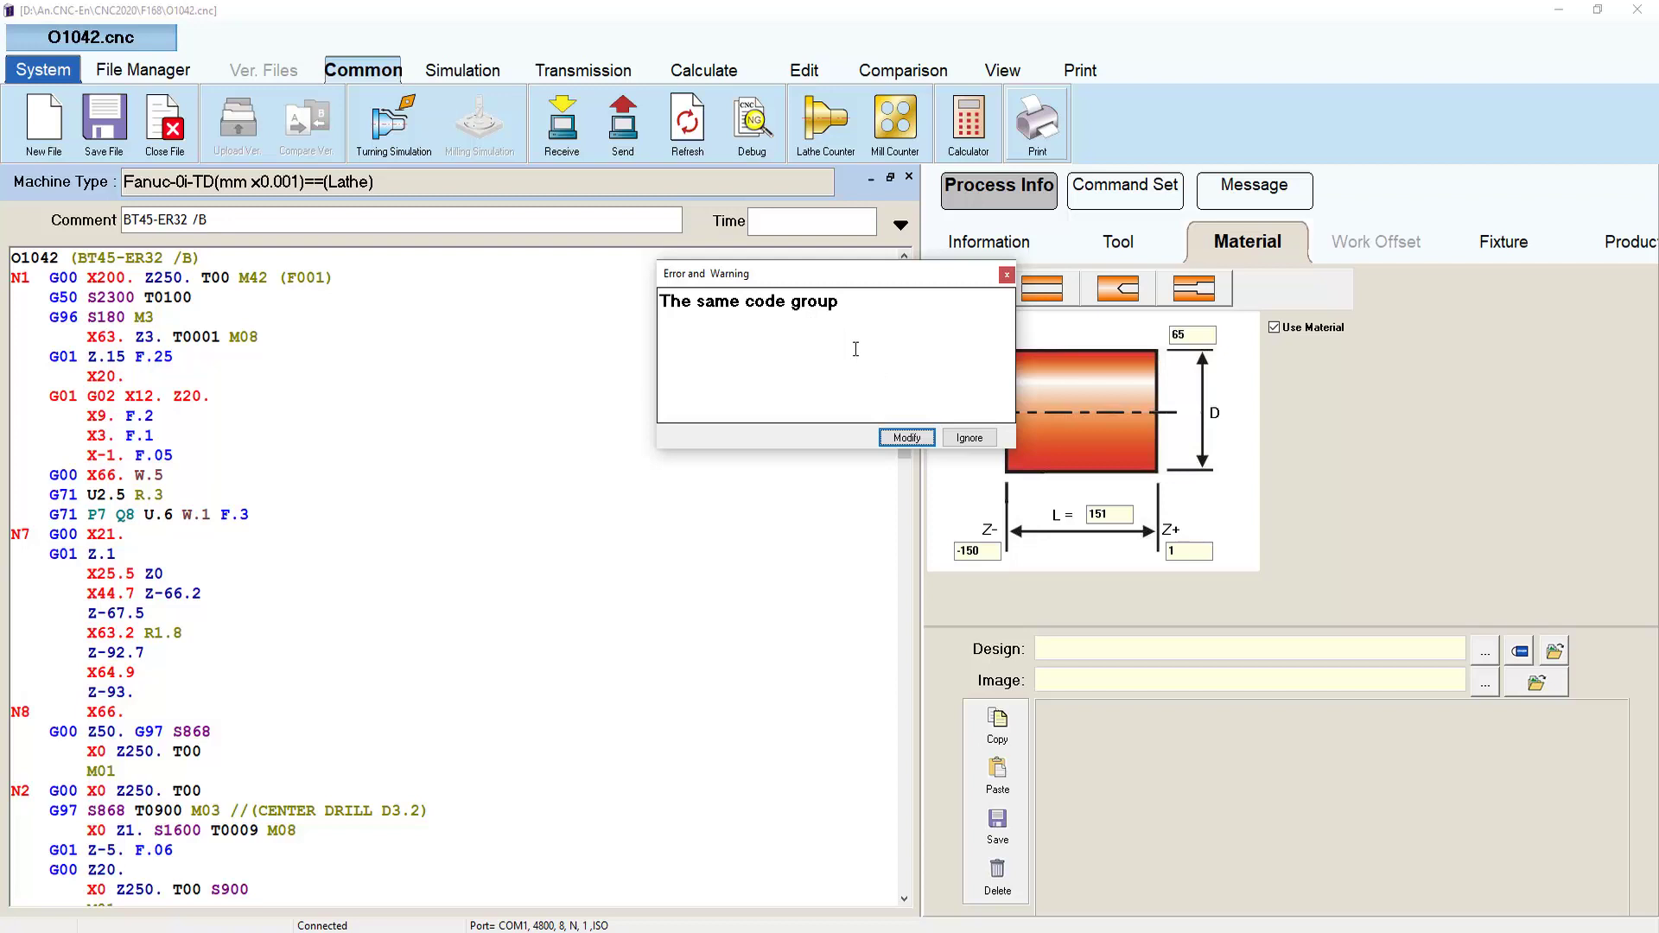
click(901, 437)
key(BackSpace)
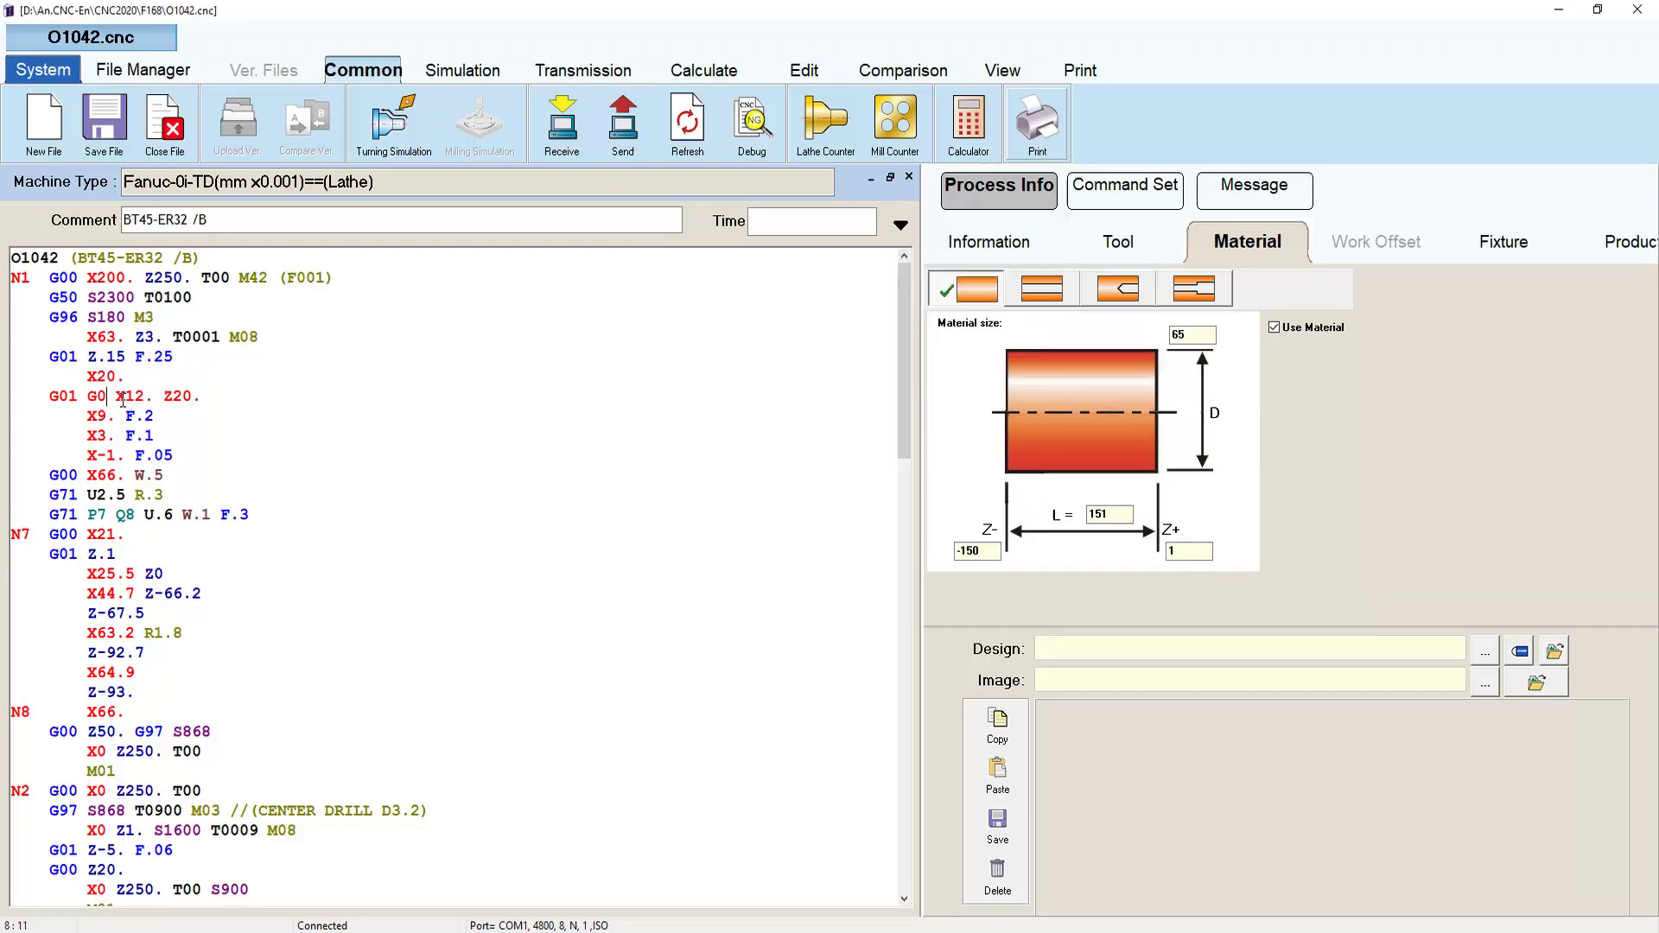
key(BackSpace)
key(BackSpace)
key(BackSpace)
click(175, 401)
key(BackSpace)
key(BackSpace)
key(BackSpace)
key(BackSpace)
key(Down)
- Change line 14's 'G71 P7 Q8 U.6 W.1 F.3' so the start sequence reads P17
click(103, 508)
text(1)
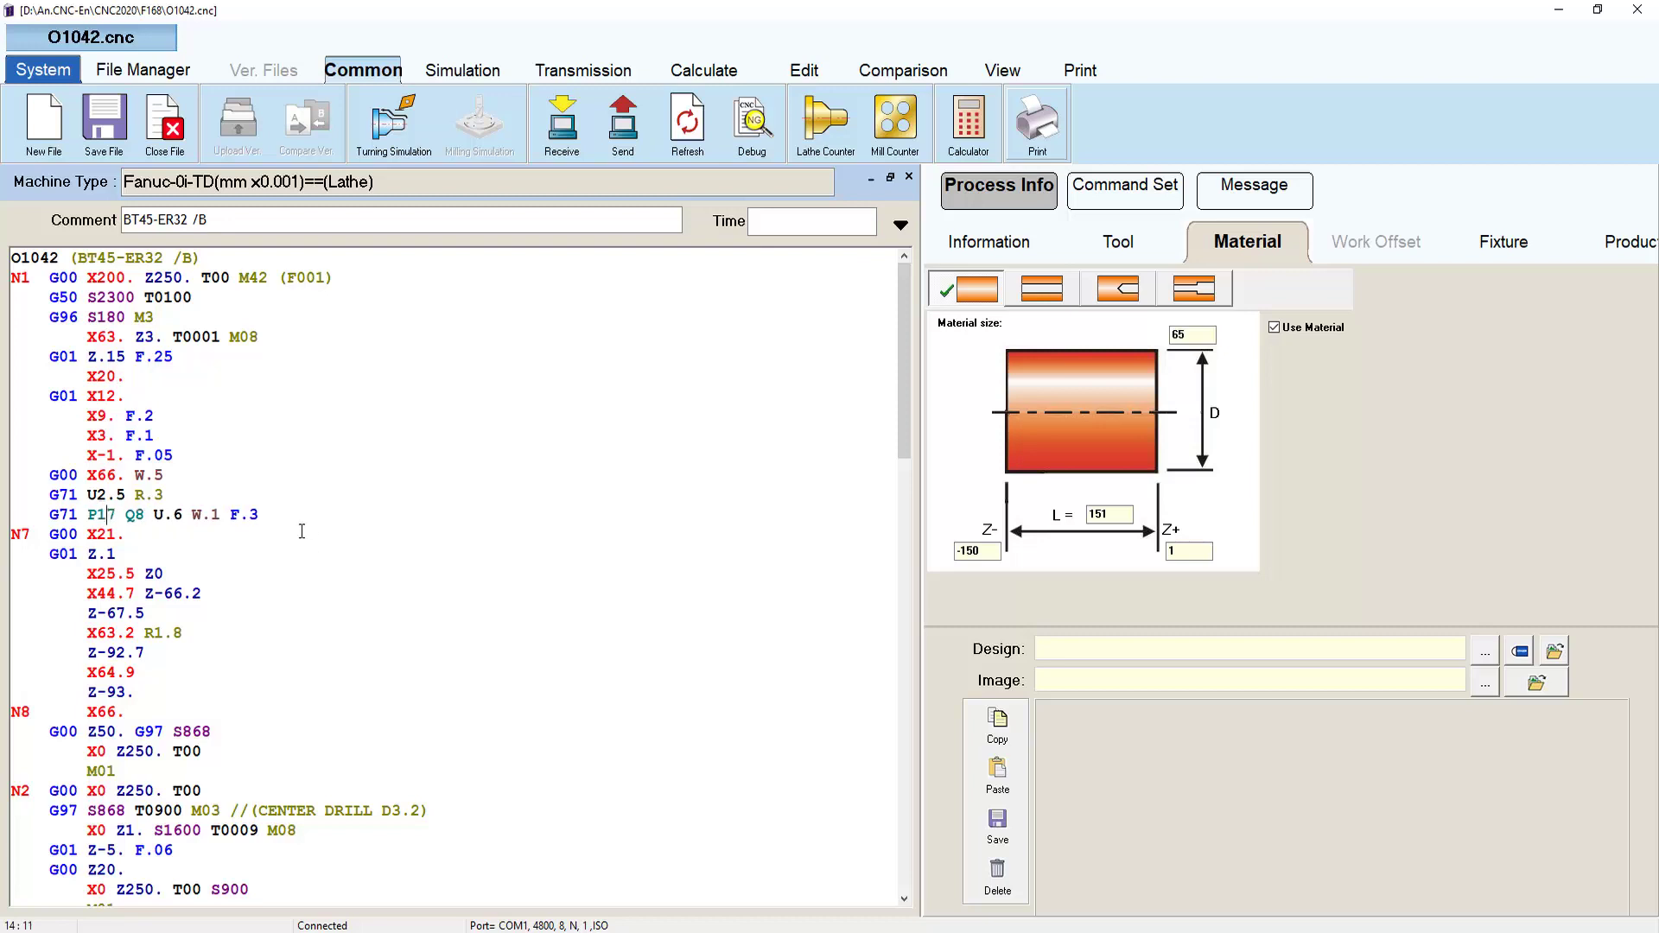
click(290, 515)
key(Down)
click(415, 154)
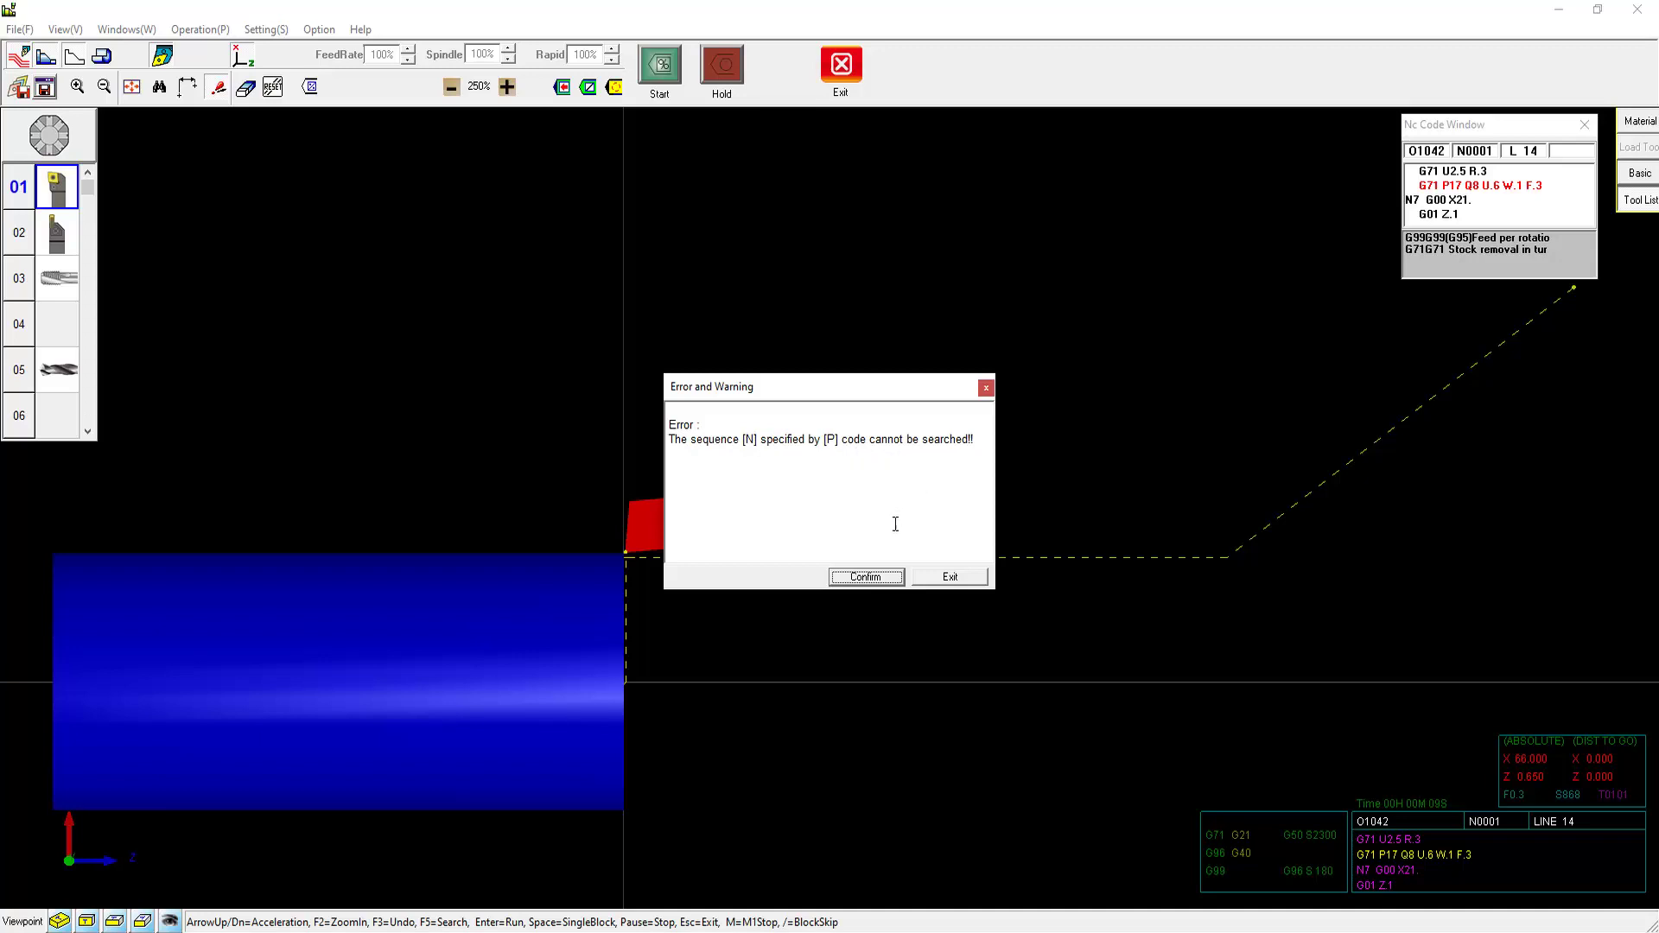
click(886, 585)
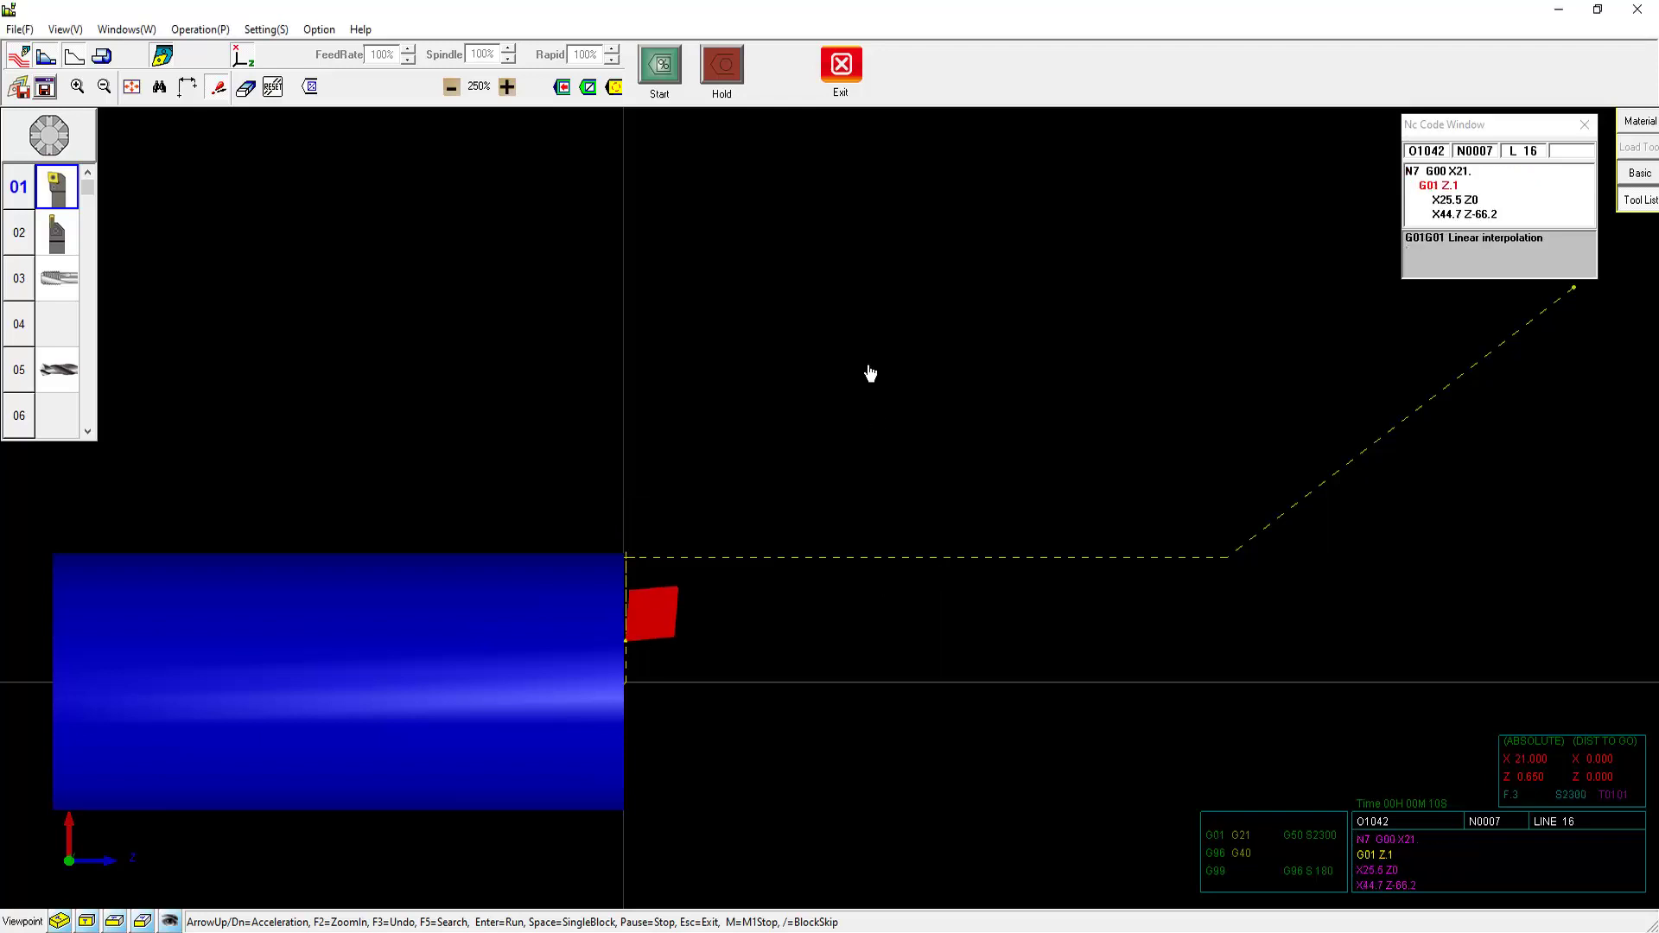
click(841, 89)
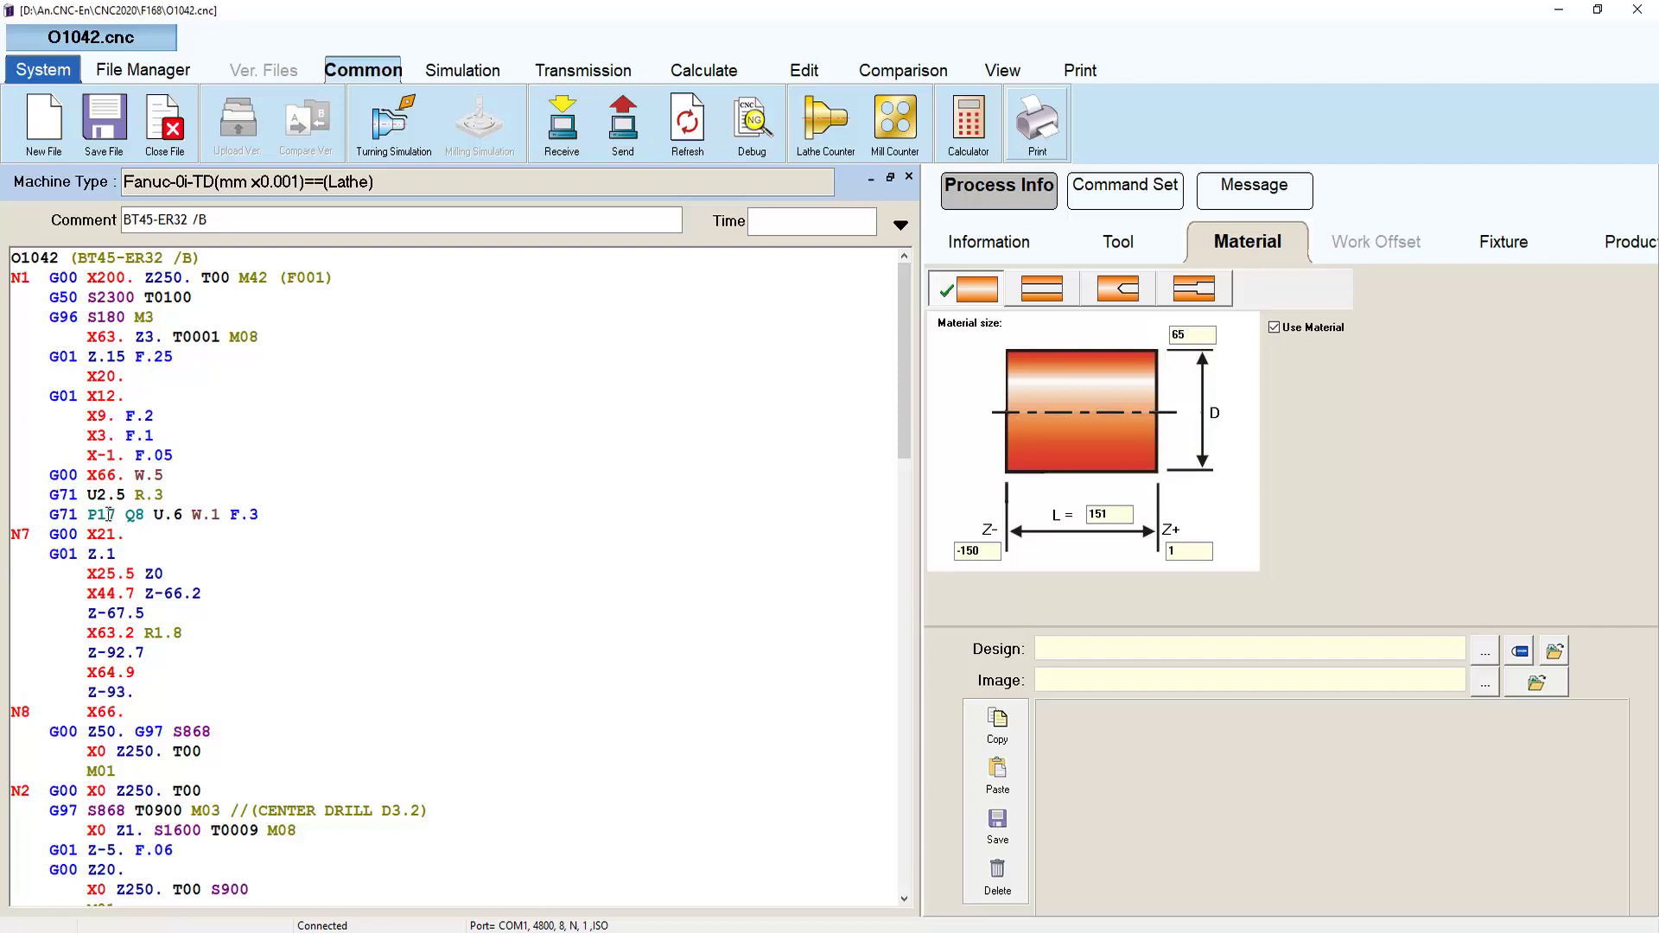
- Revert the G71 line to P7, delete M3 from 'G96 S180 M3', and target M08 on the X63 line
click(105, 514)
key(BackSpace)
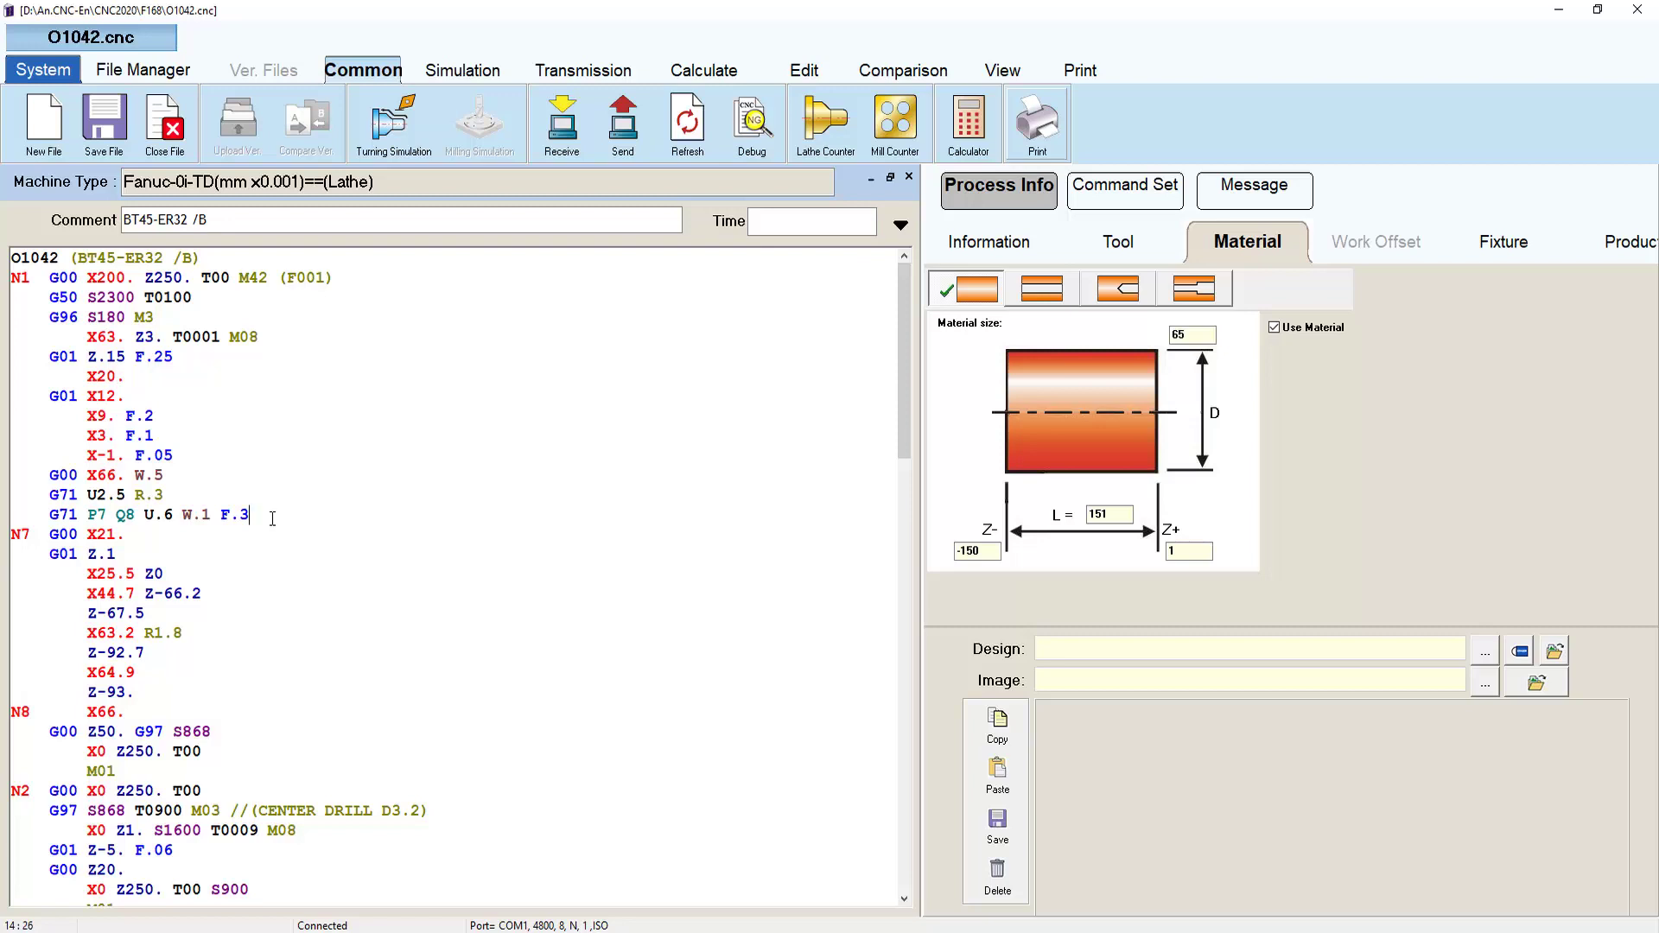
click(158, 317)
key(BackSpace)
key(BackSpace)
key(BackSpace)
click(273, 338)
key(BackSpace)
key(BackSpace)
key(BackSpace)
key(BackSpace)
click(396, 155)
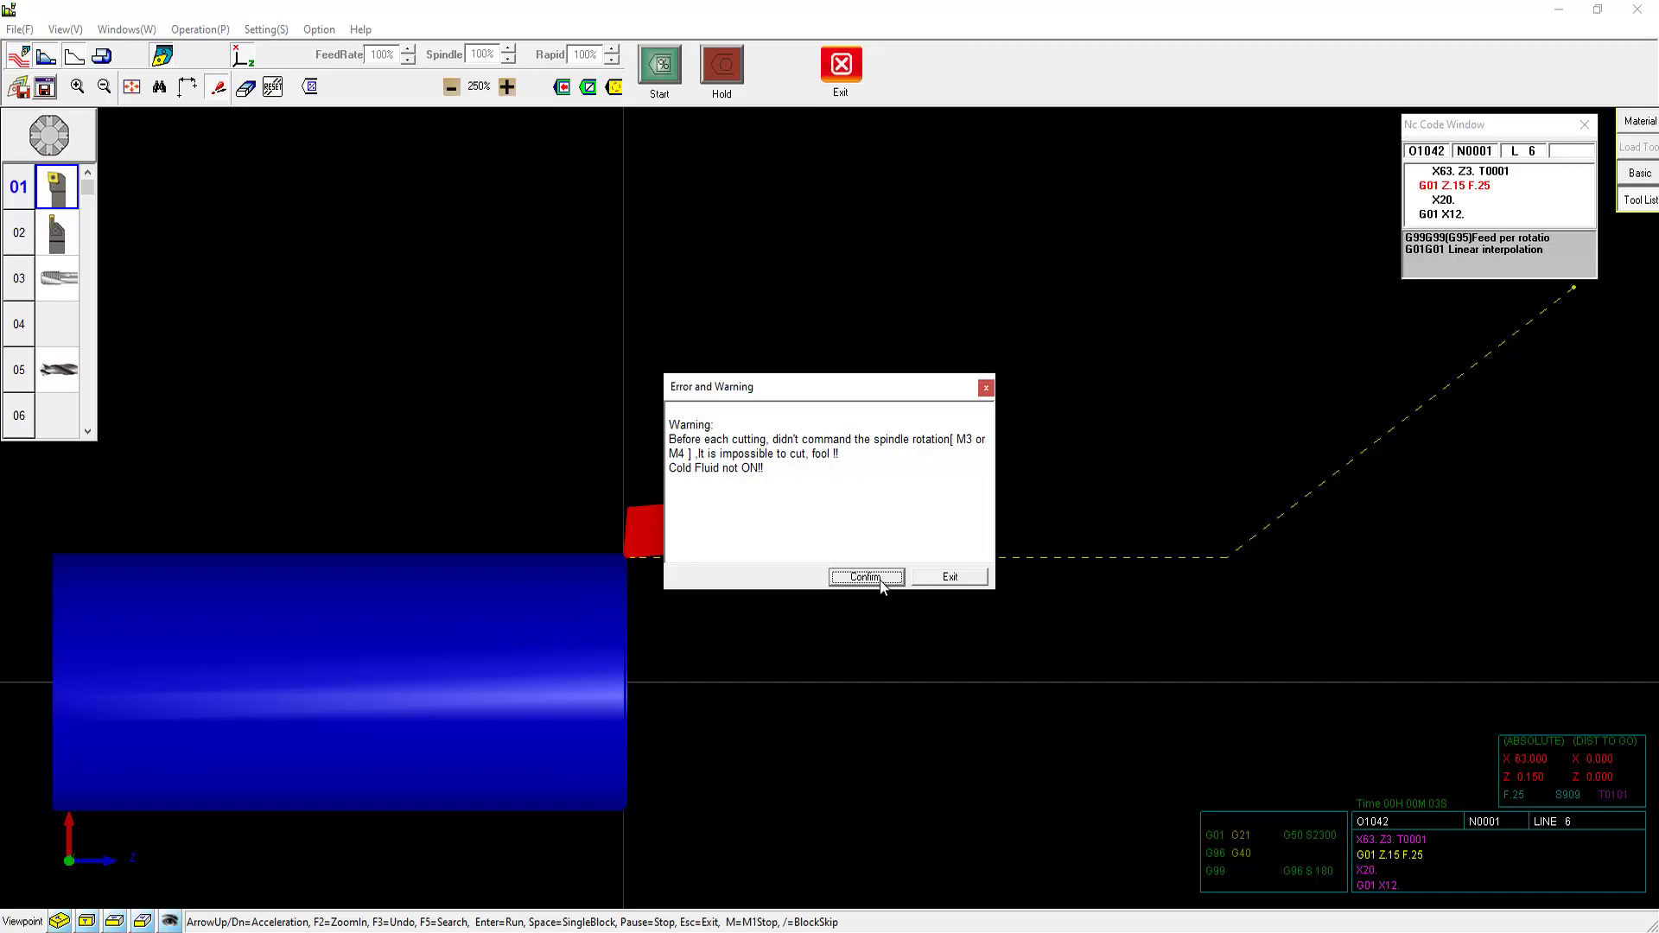
click(942, 579)
click(842, 78)
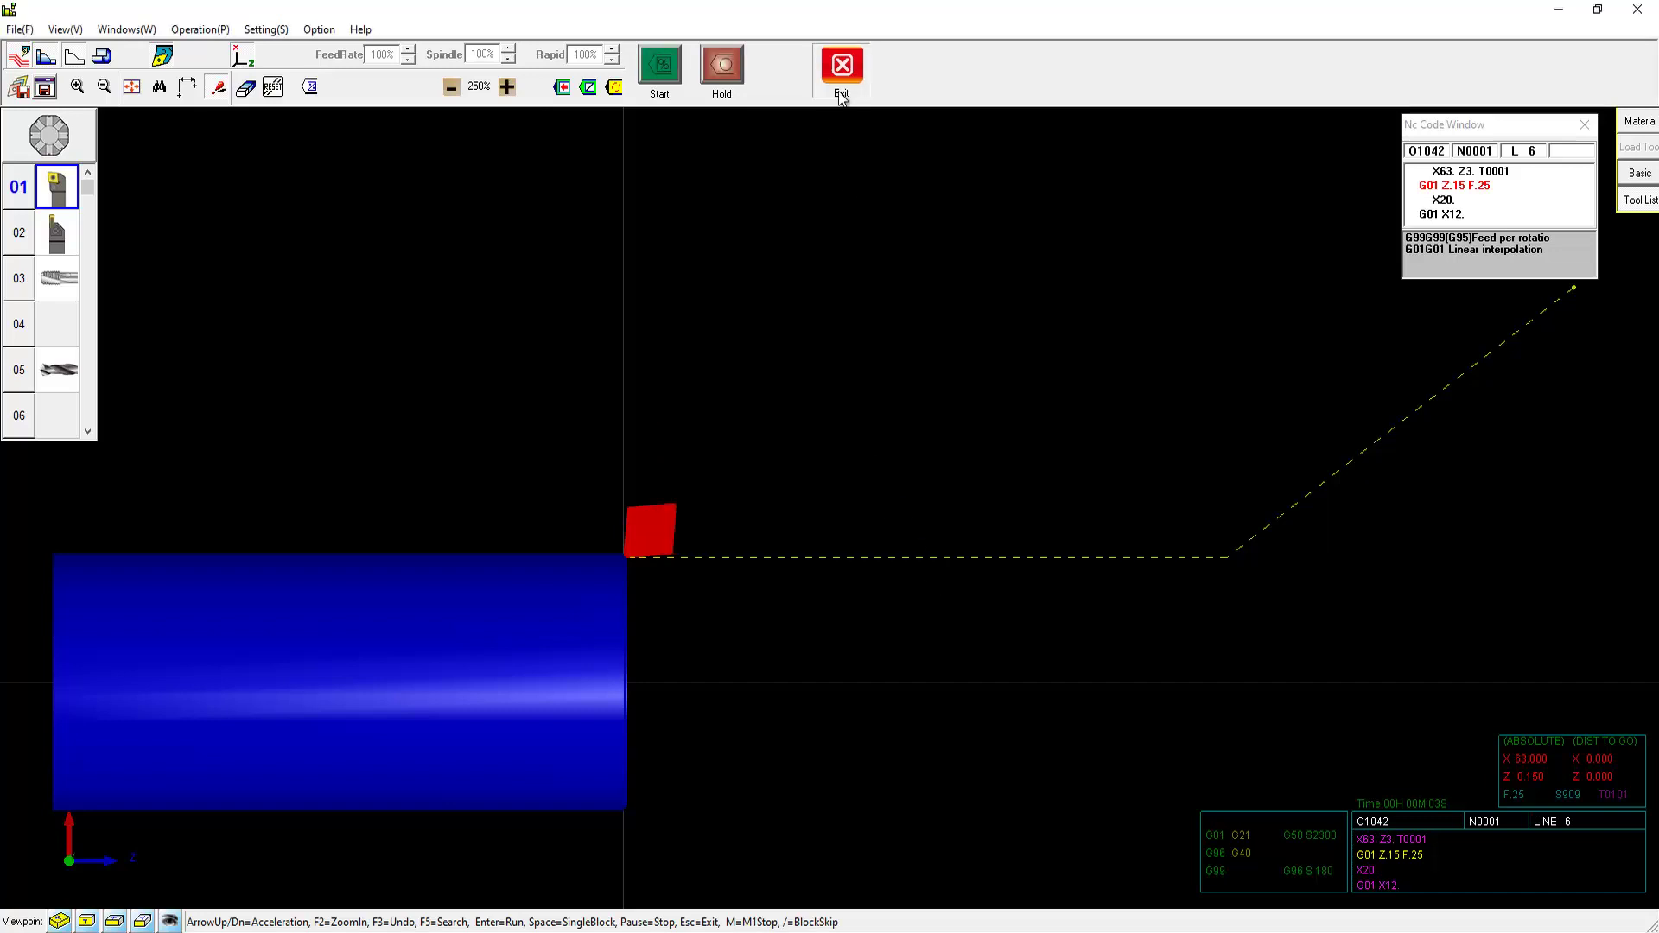
- Place the edit point after S180 on the G96 line to reinsert M03
click(158, 318)
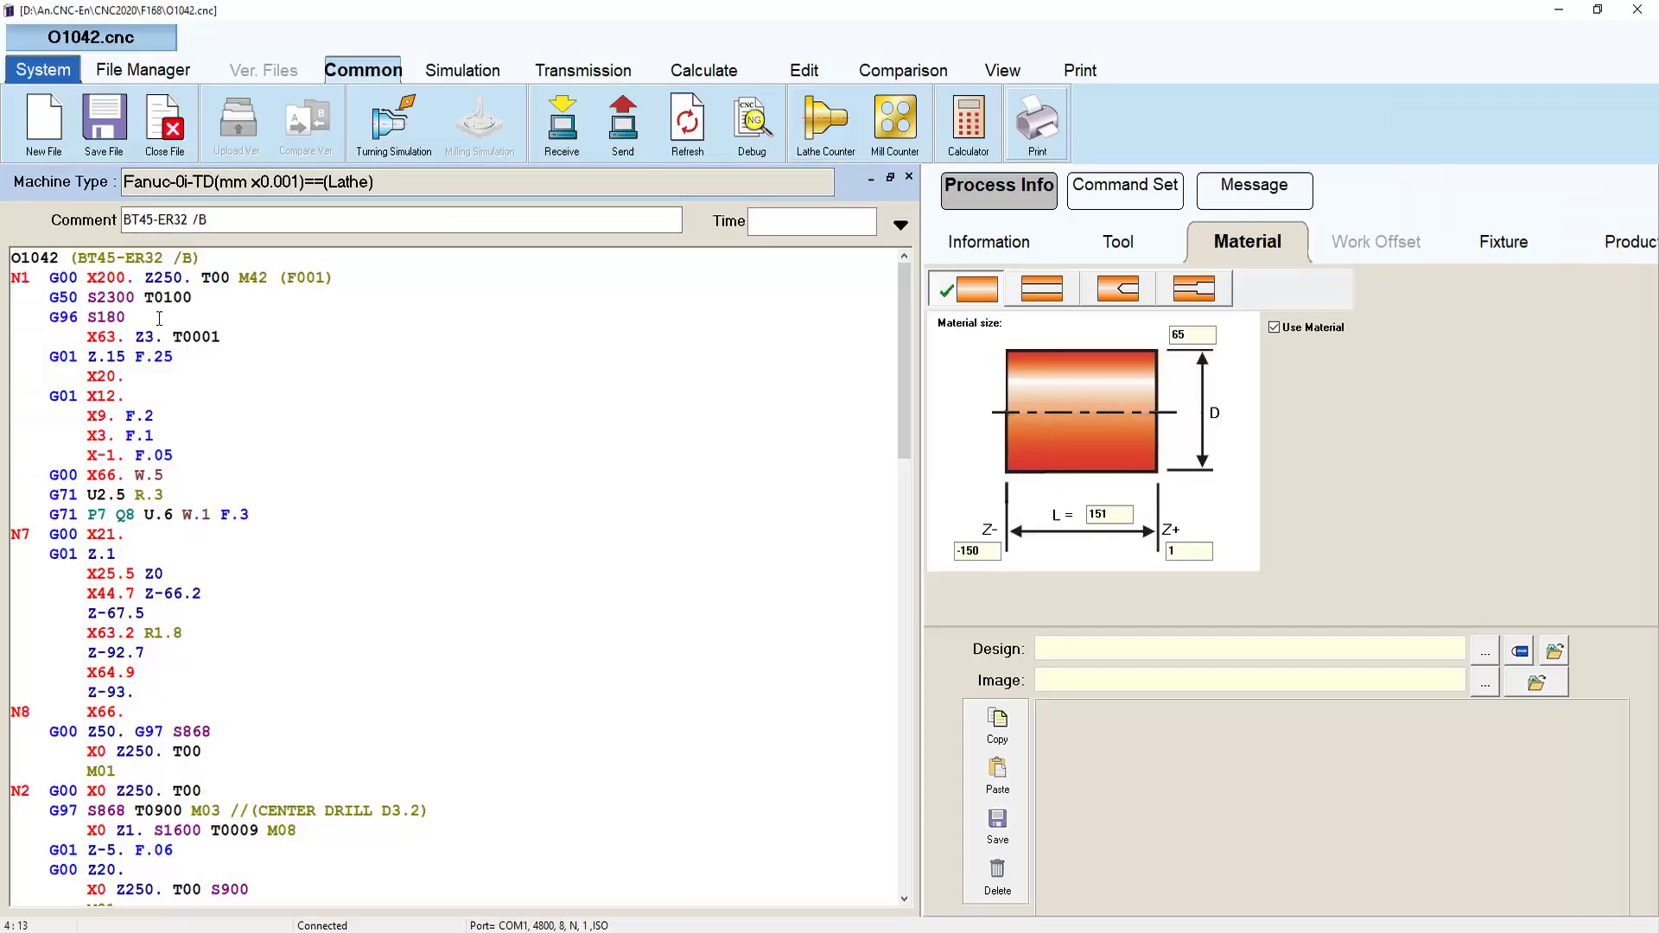
text(M)
text(03)
click(394, 151)
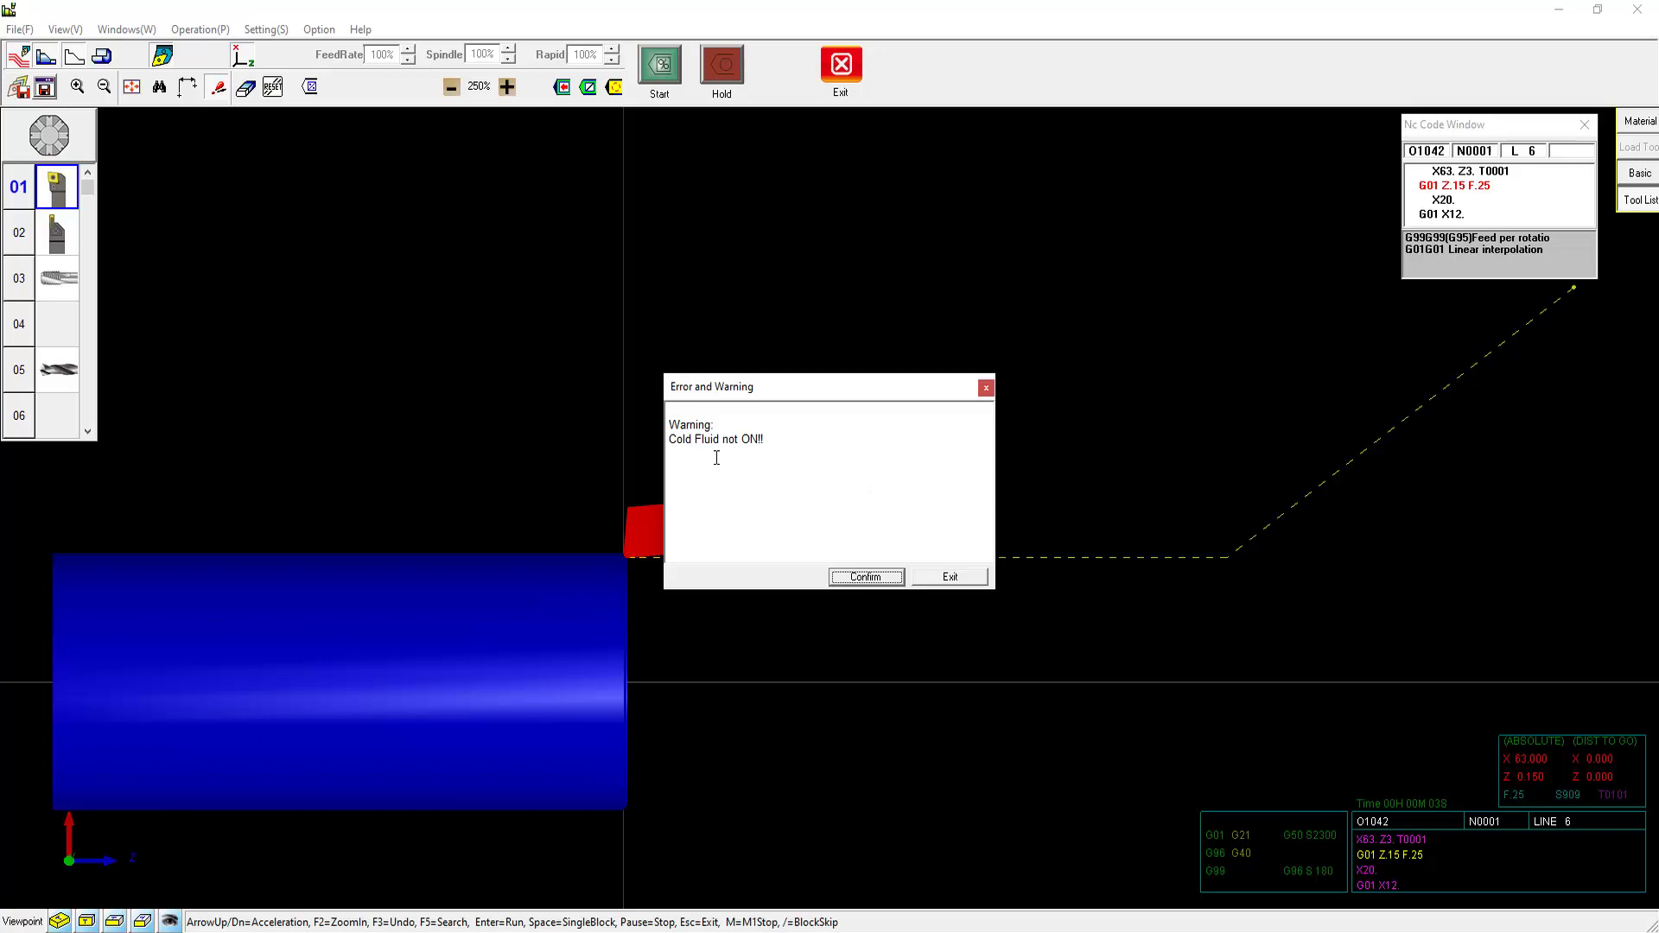
click(950, 578)
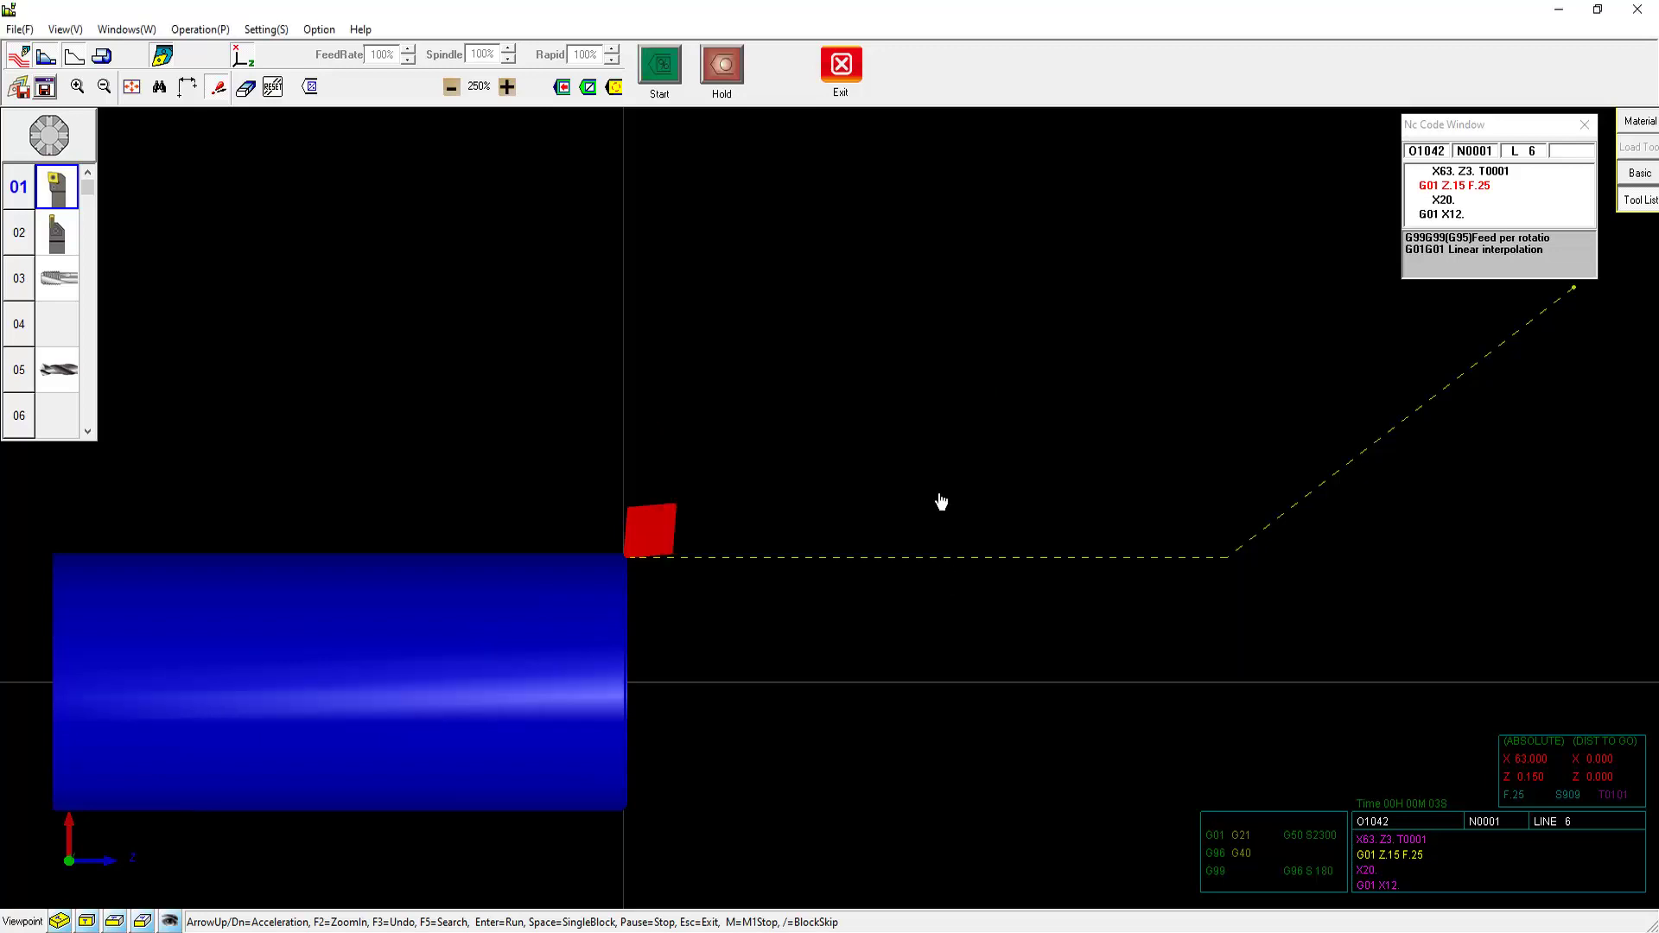
click(842, 79)
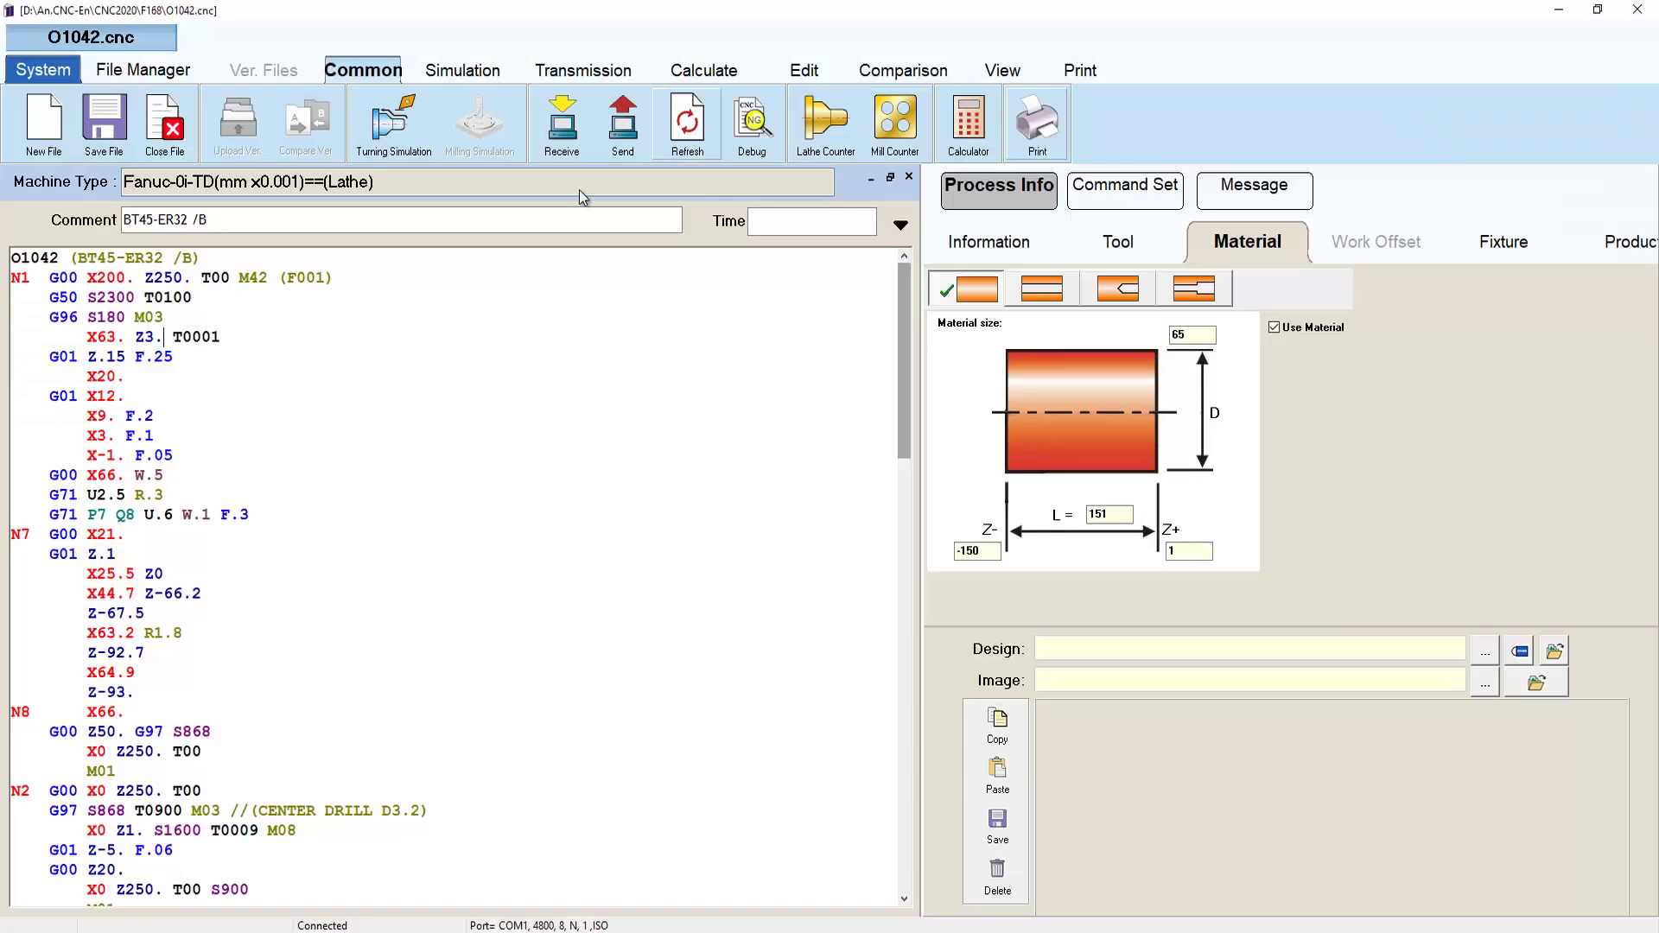
- Add M08 after T0001 on the 'X63. Z3. T0001' line and relaunch the turning simulation
click(264, 336)
text(M08)
key(Down)
click(419, 127)
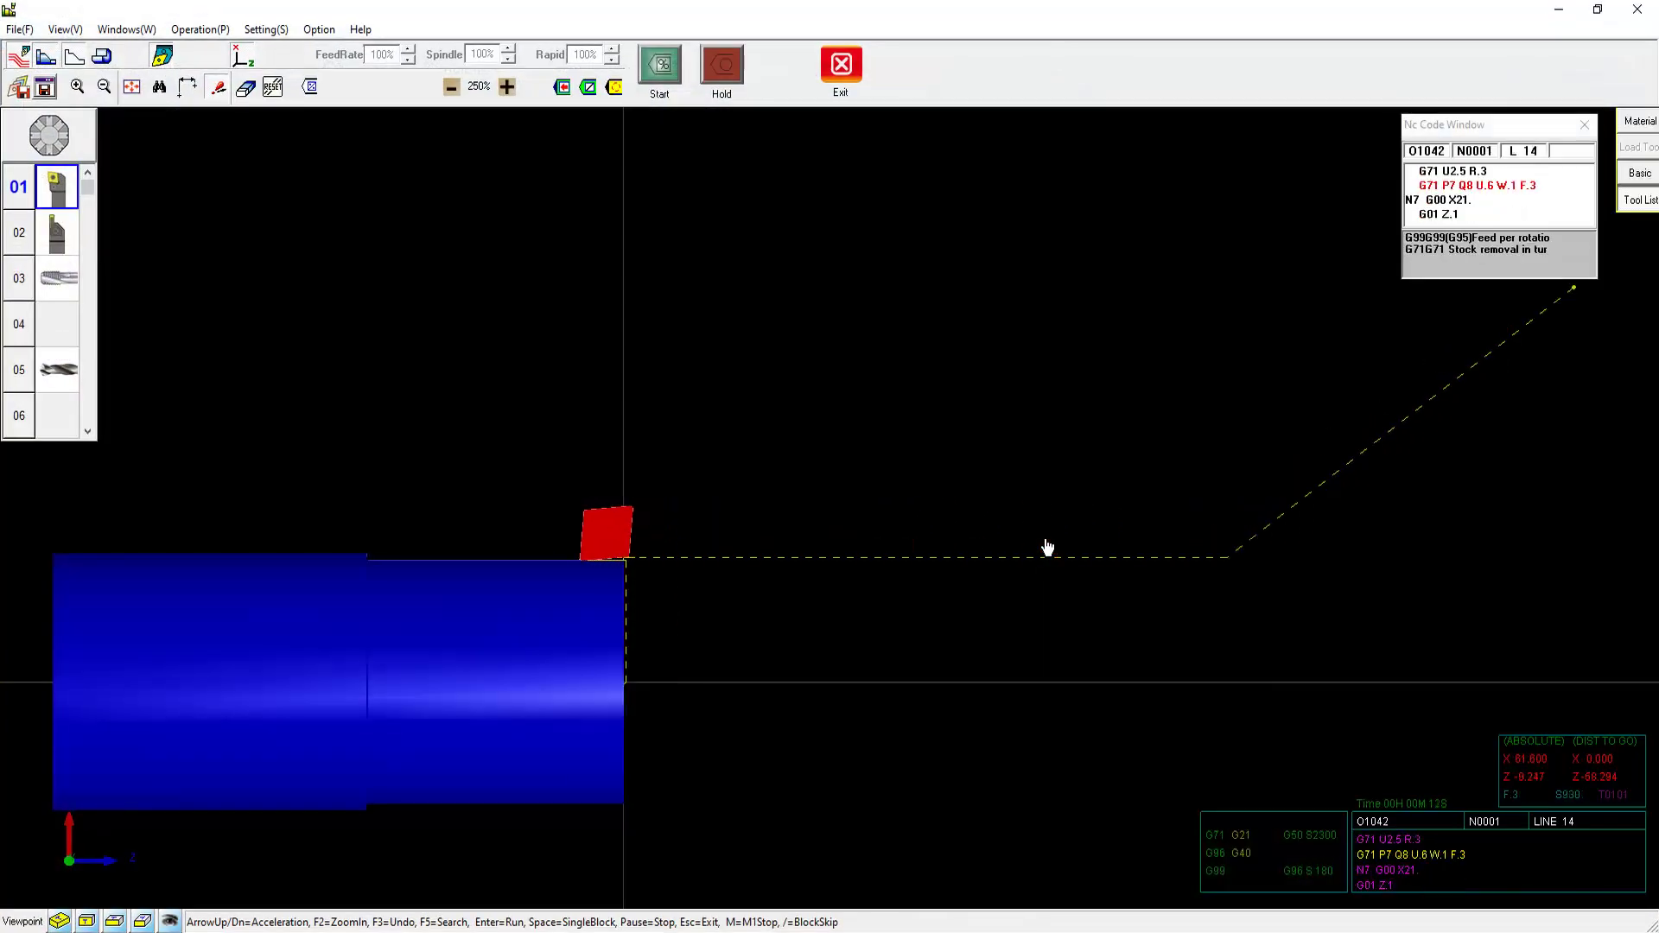
- Raise the simulation speed to 990% and let O1042 run to M30
click(507, 88)
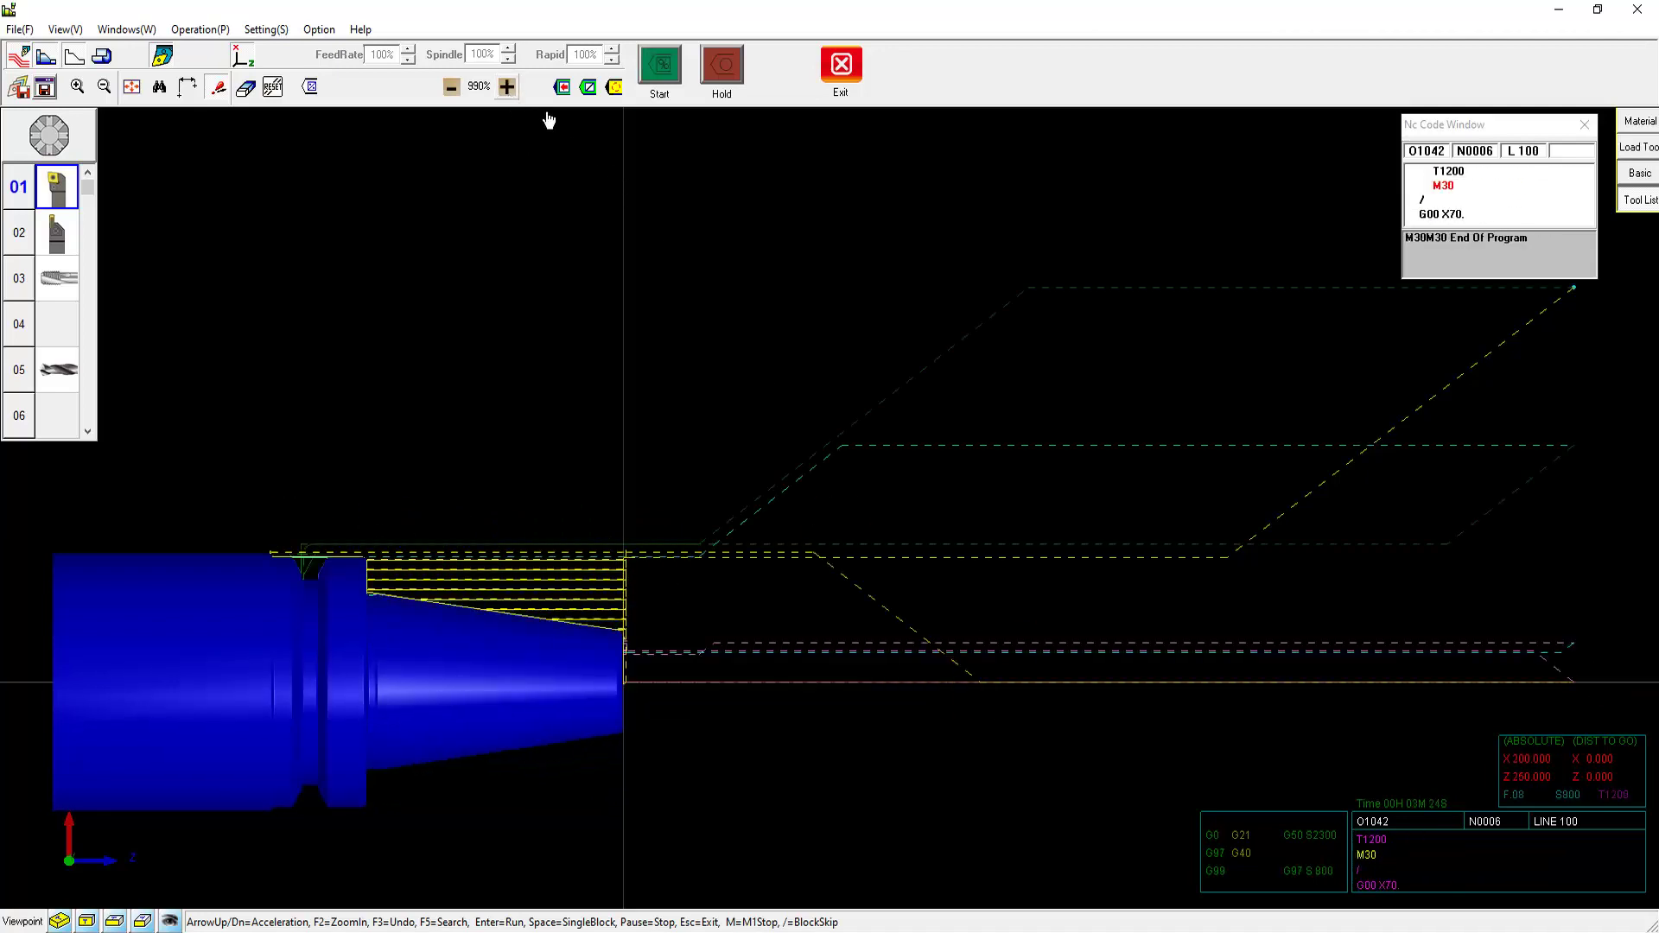